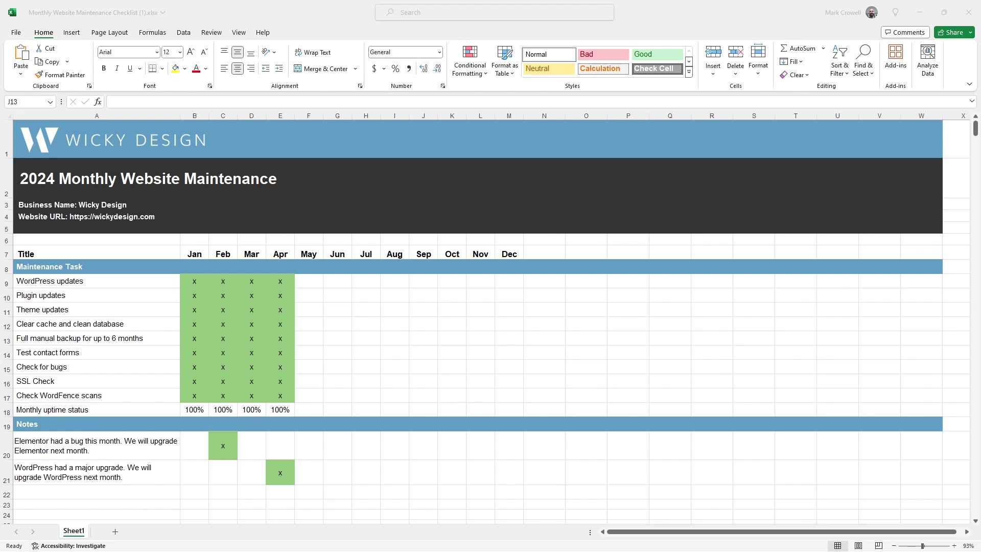
- Select the WICKY DESIGN logo picture in row 1 of the checklist
left_click(168, 138)
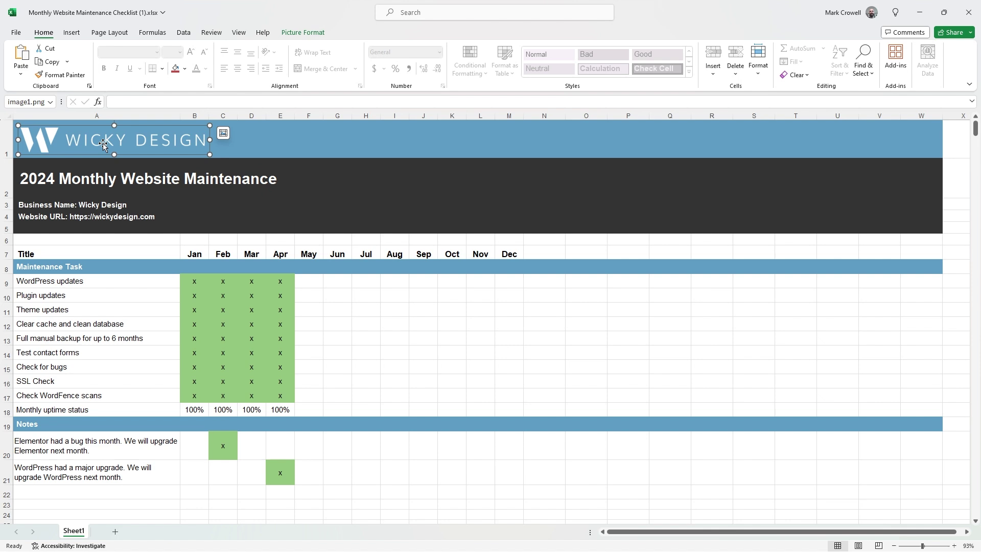
right_click(106, 142)
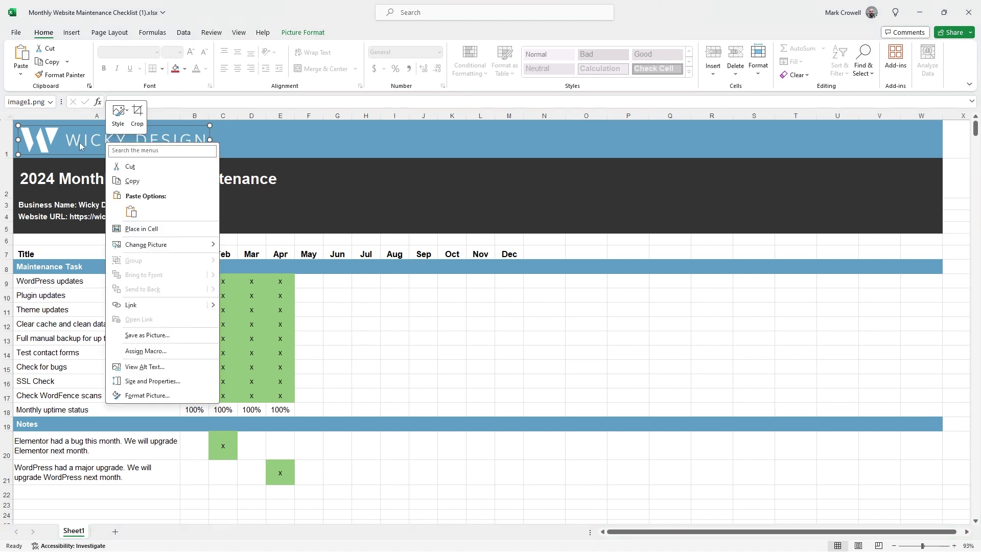
mouse_move(166, 250)
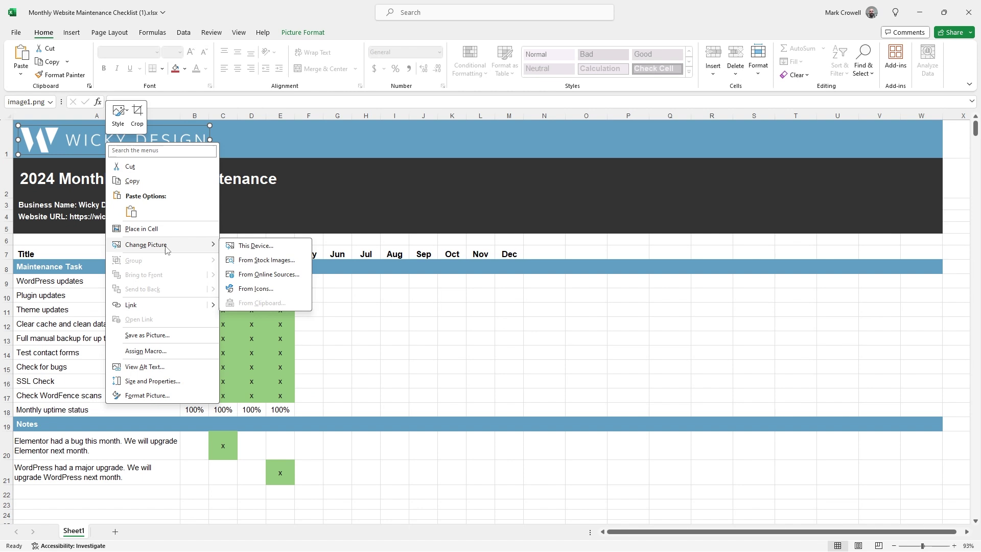
left_click(311, 180)
left_click(83, 178)
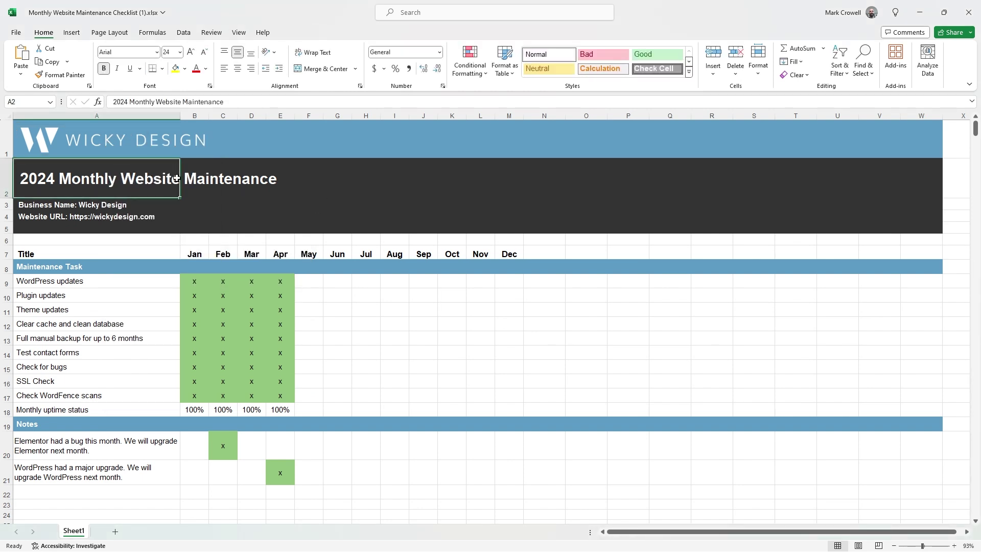
left_click(197, 177)
left_click(46, 183)
left_click(81, 205)
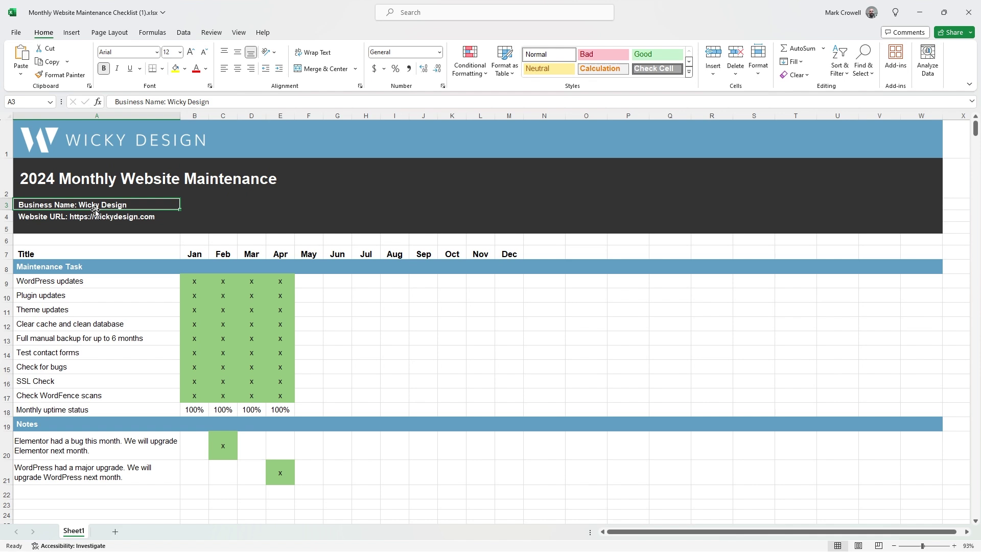
left_click(41, 216)
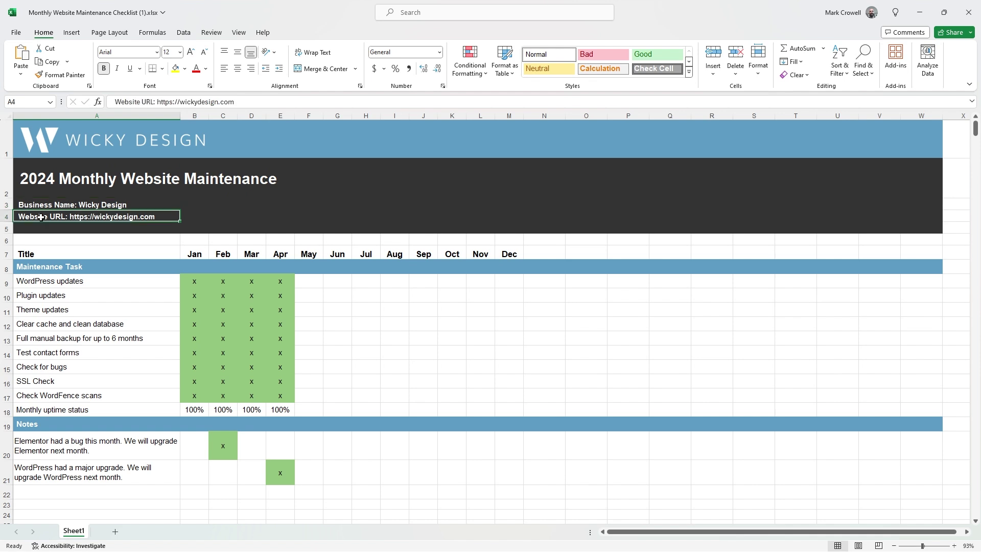
left_click(113, 205)
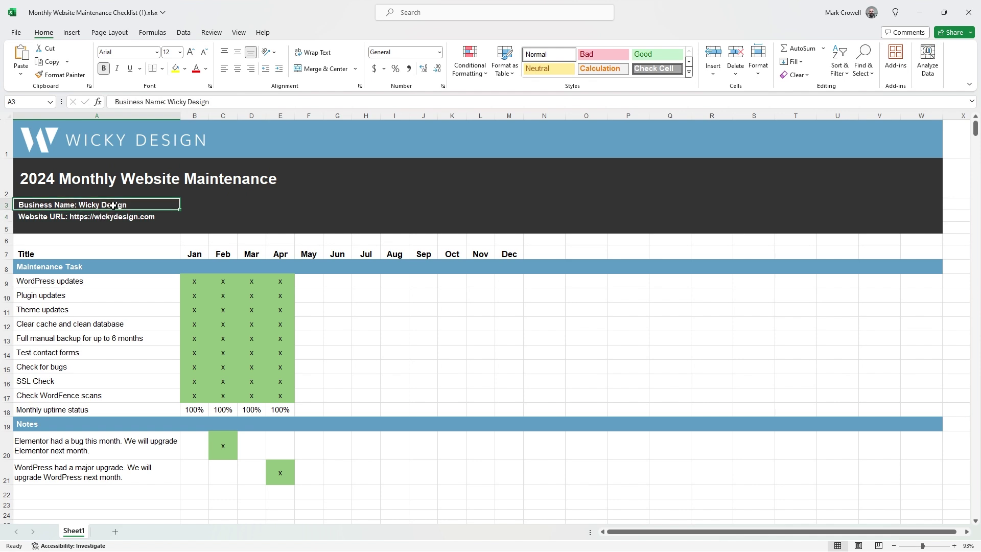
left_click(130, 219)
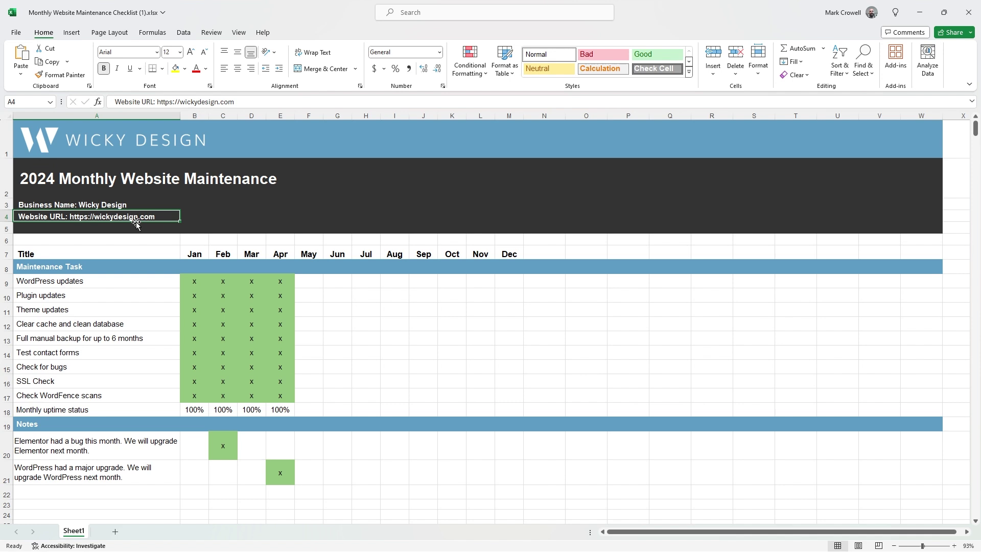
left_click(356, 305)
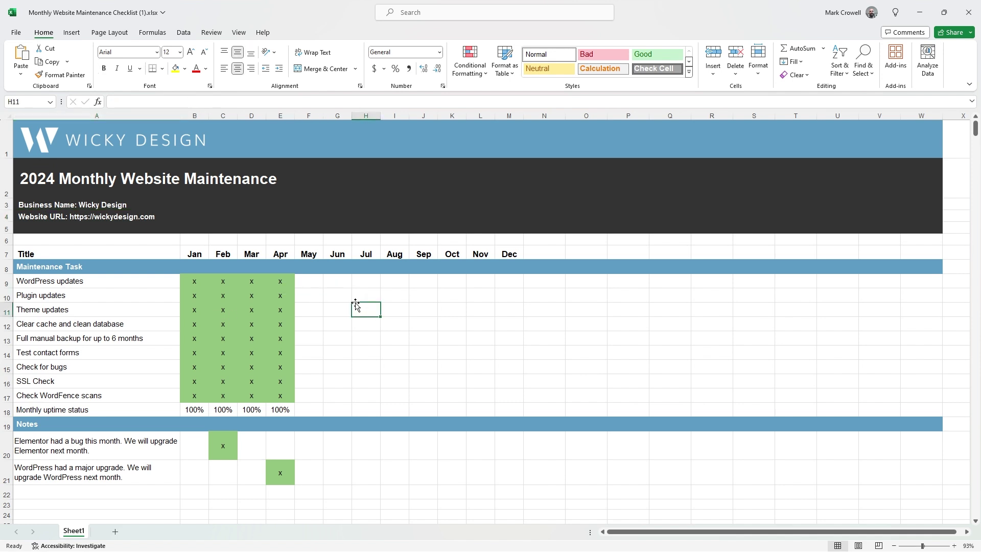
left_click(416, 348)
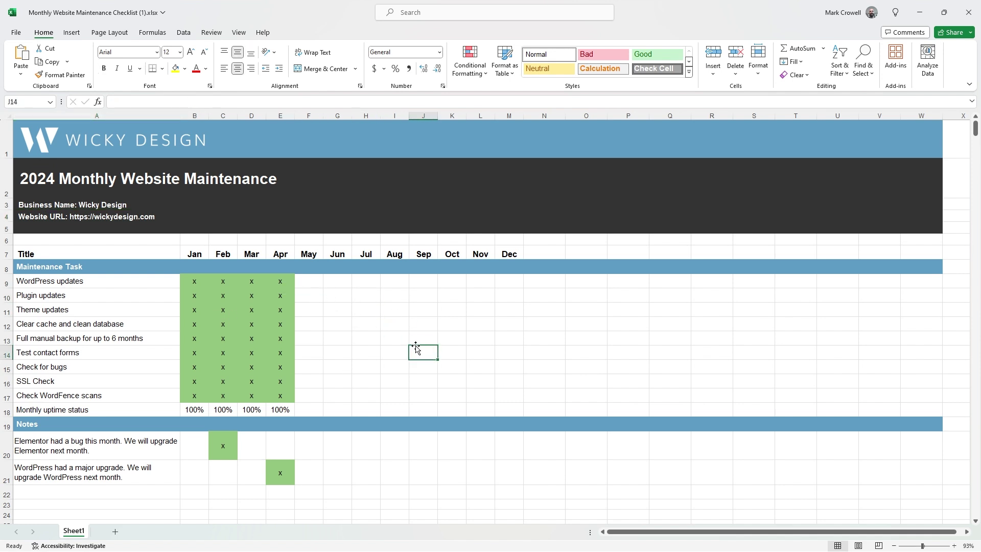
type("x")
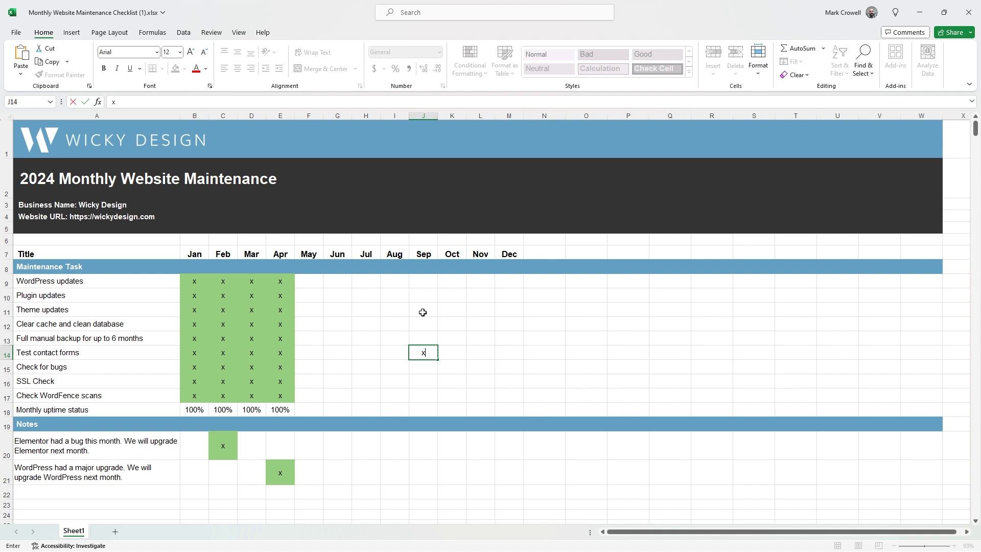
left_click(423, 310)
type("x")
left_click(363, 305)
type("x")
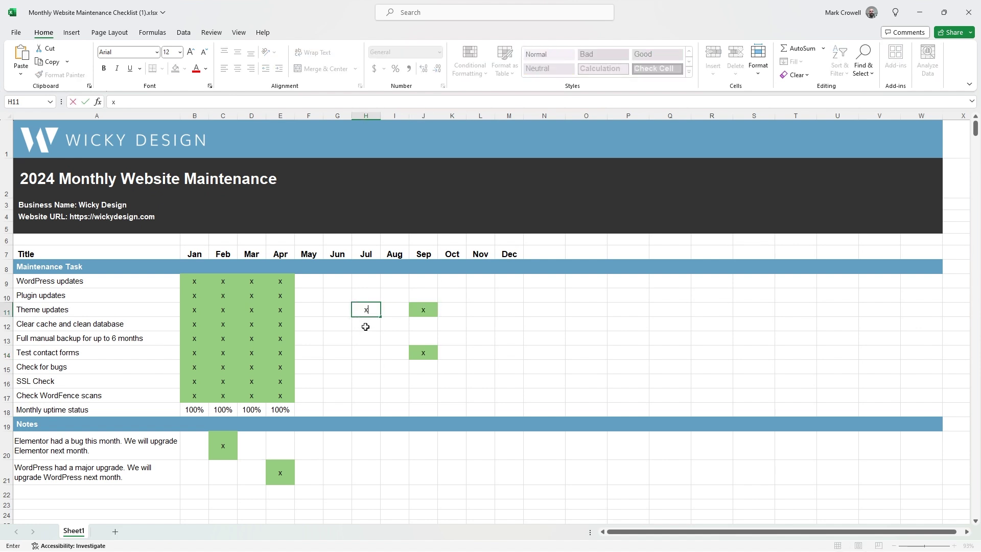
left_click(366, 324)
type("x")
left_click(369, 364)
type("x")
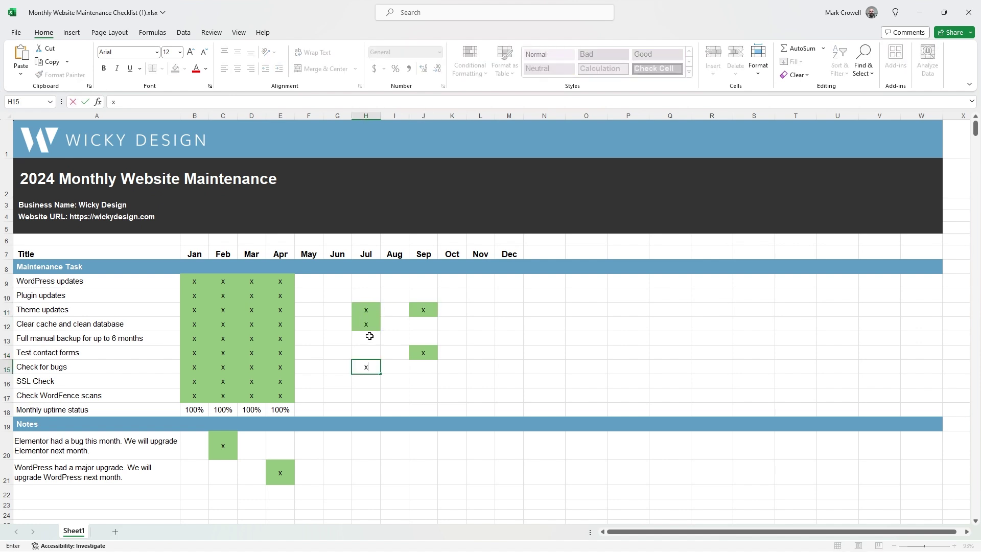
left_click(367, 350)
left_click(371, 339)
type("x")
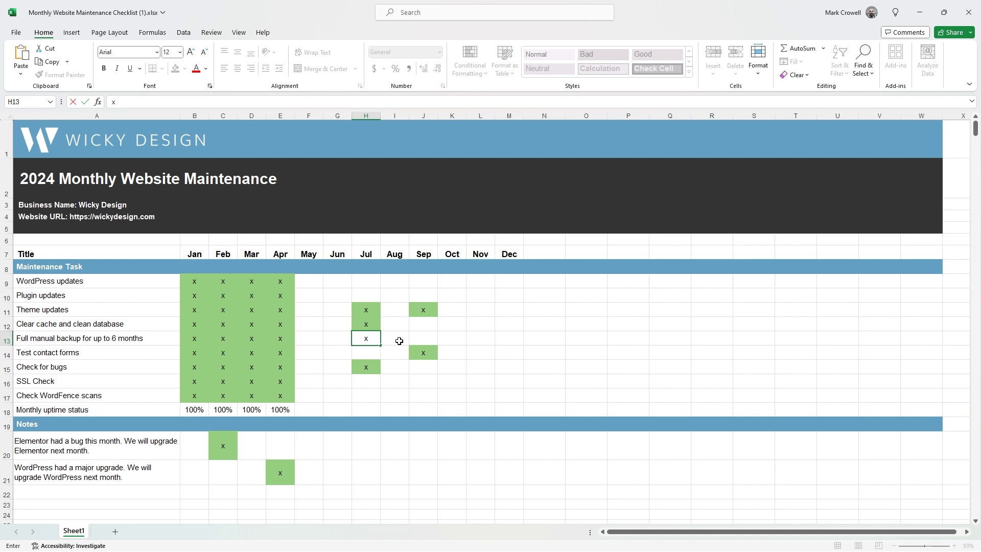
left_click(402, 351)
left_click_drag(343, 286, 453, 392)
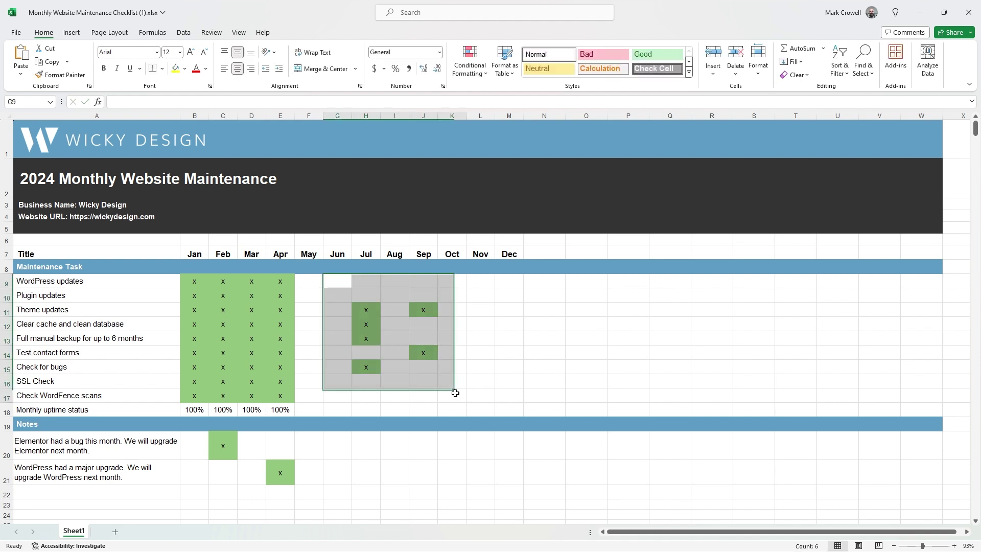
key("Delete")
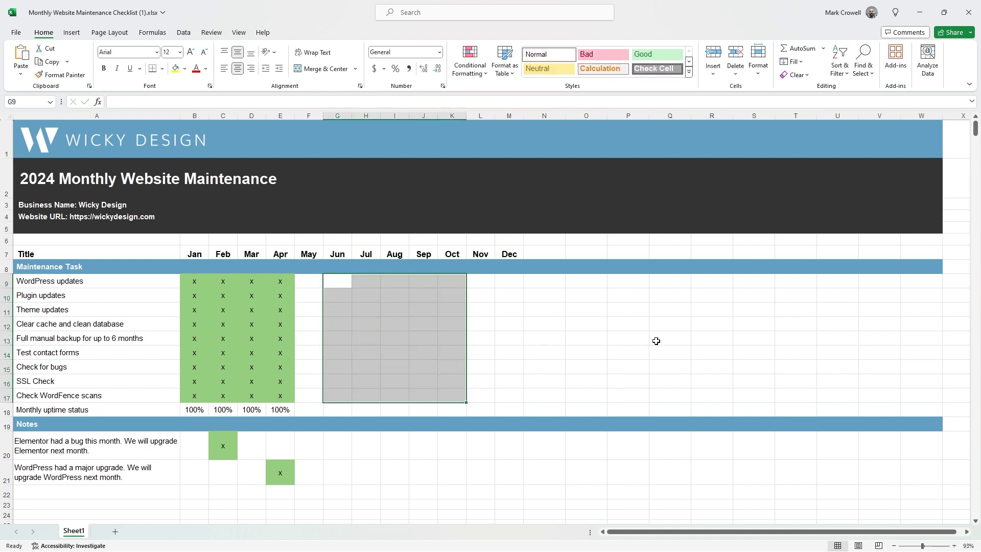
left_click(526, 327)
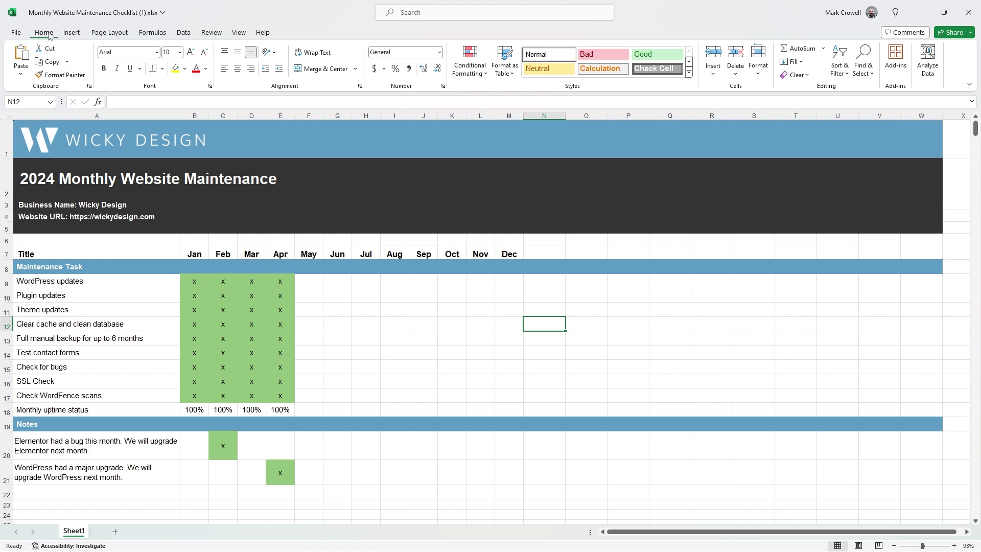
- Open the Cell Value = "x" rule for editing from This Worksheet's conditional formatting rules
left_click(469, 66)
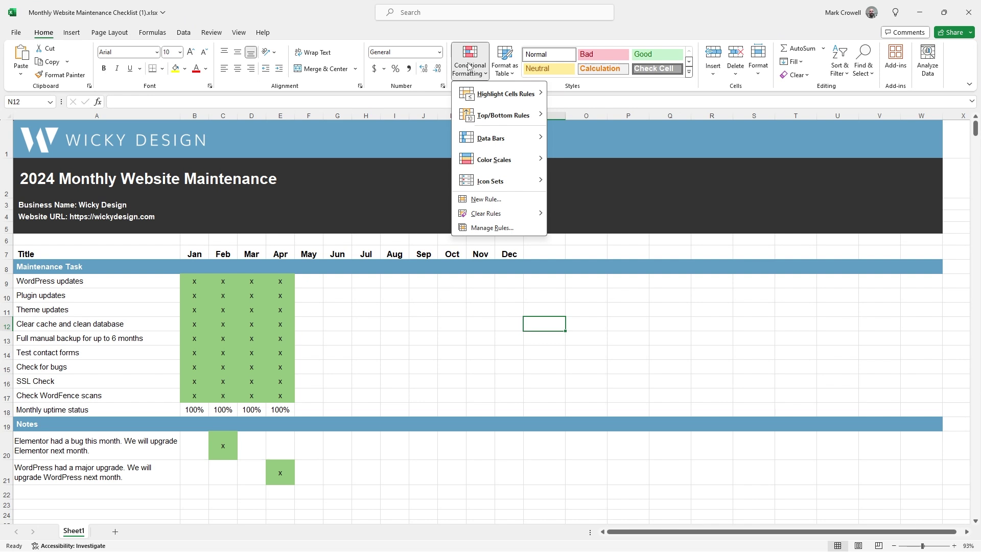
left_click(504, 232)
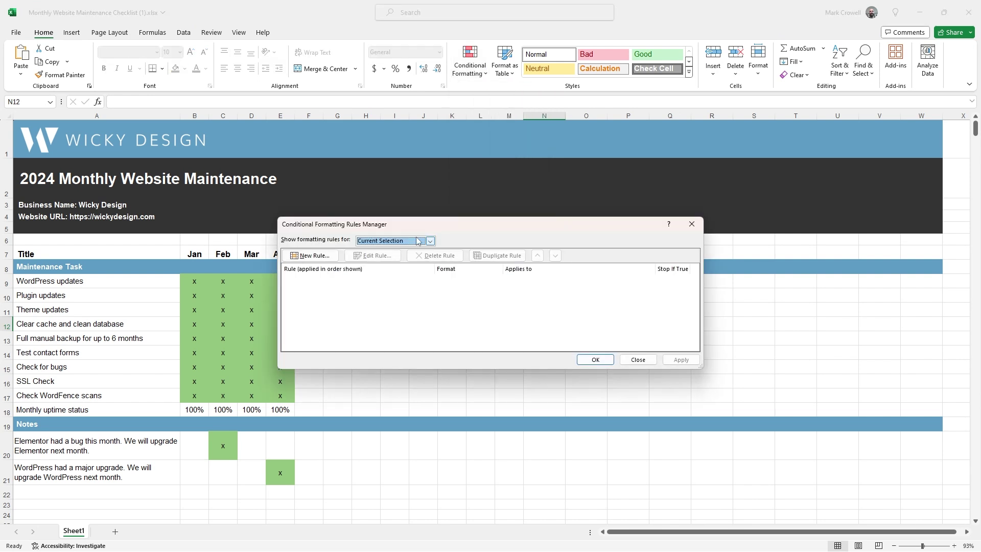
left_click(418, 241)
left_click(380, 257)
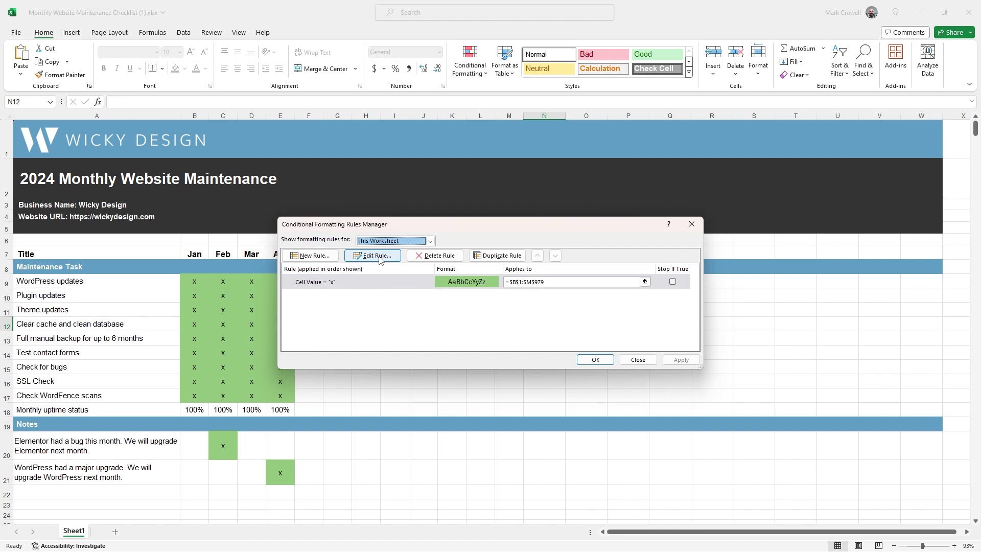
left_click(330, 284)
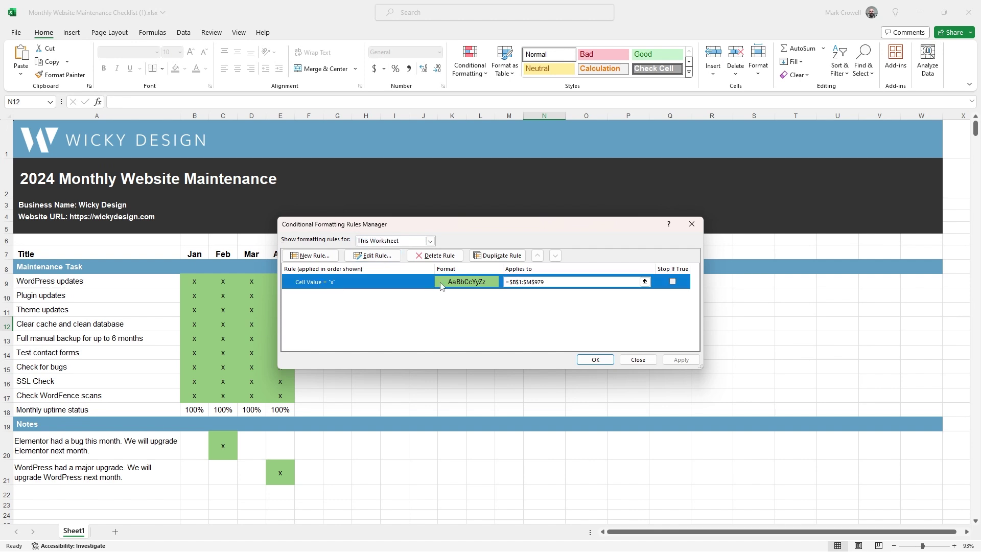
double_click(465, 286)
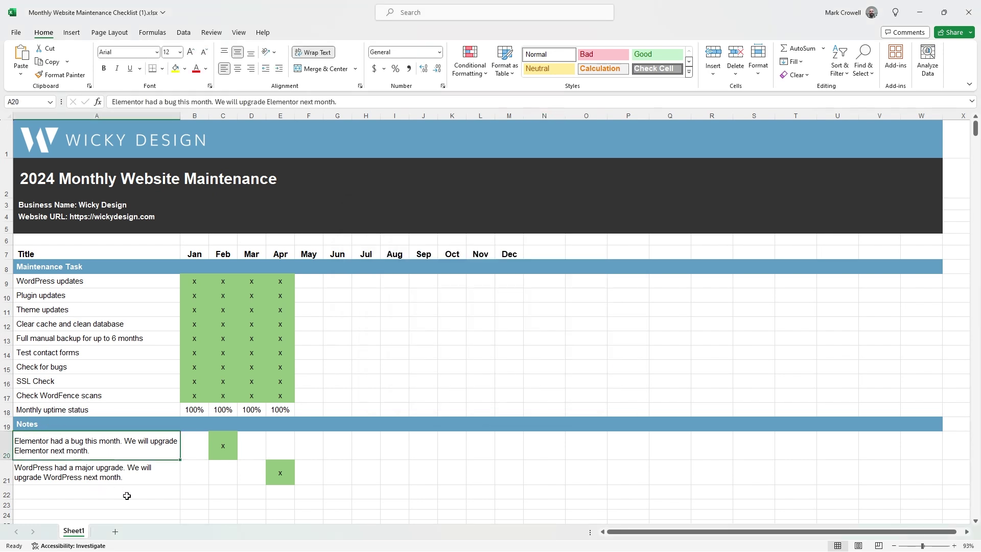
left_click(127, 495)
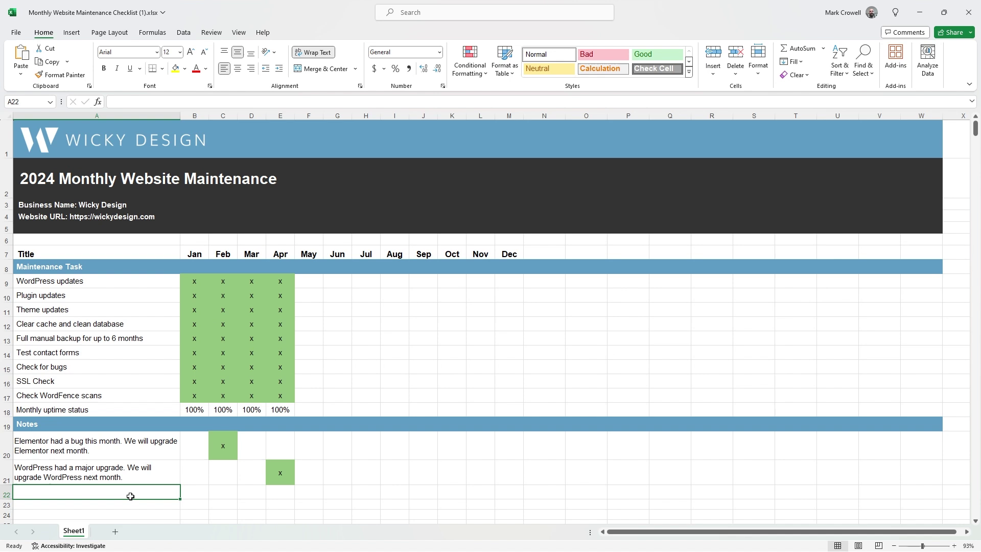
left_click(112, 447)
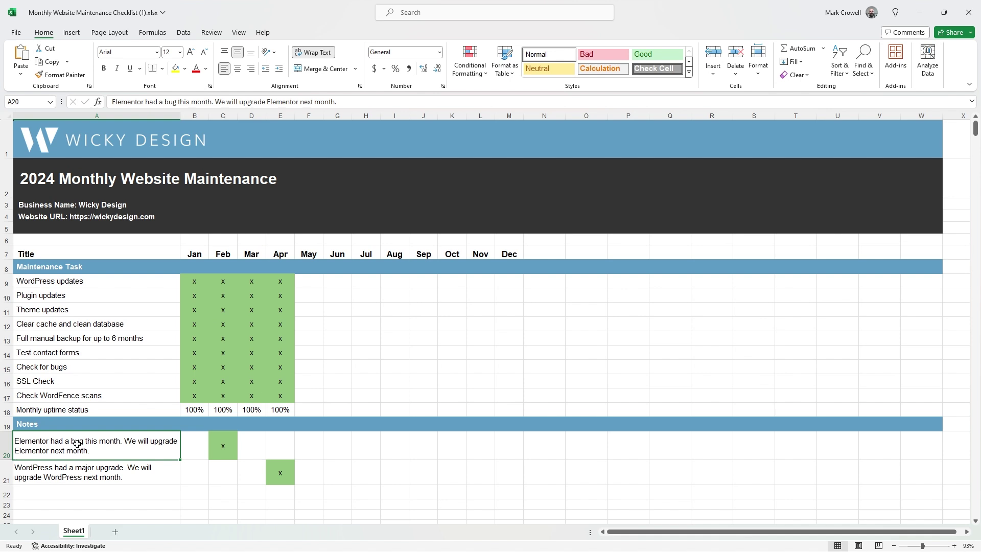
left_click(227, 448)
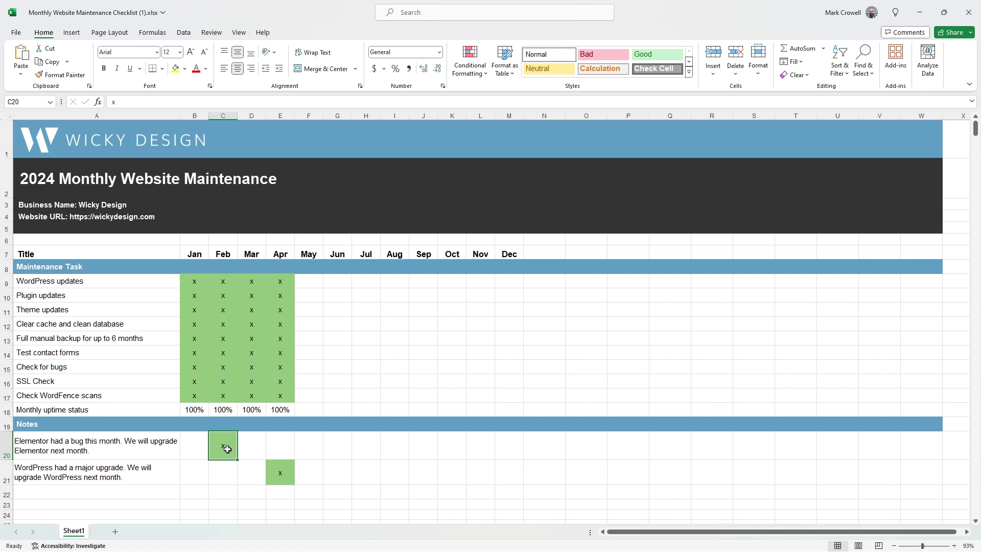
left_click(61, 446)
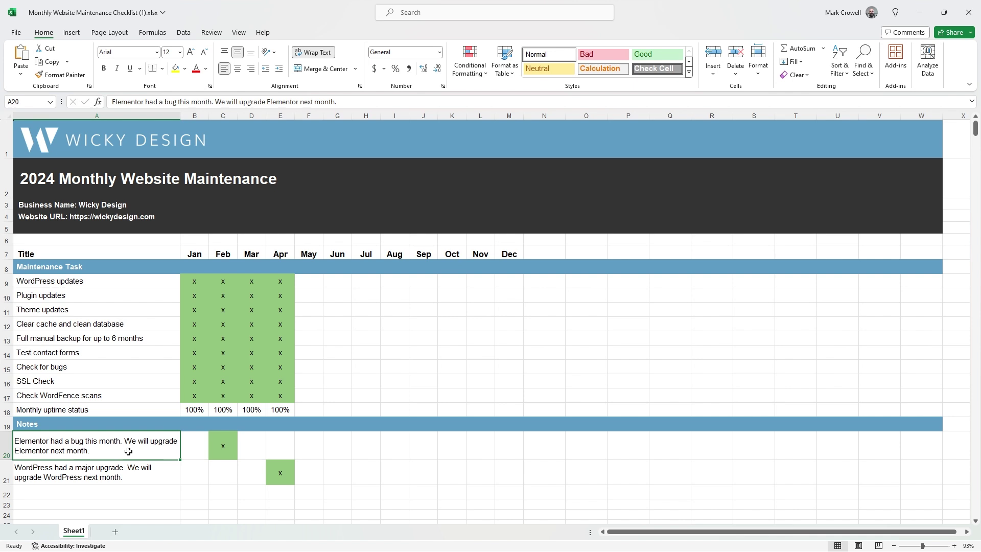
left_click(284, 472)
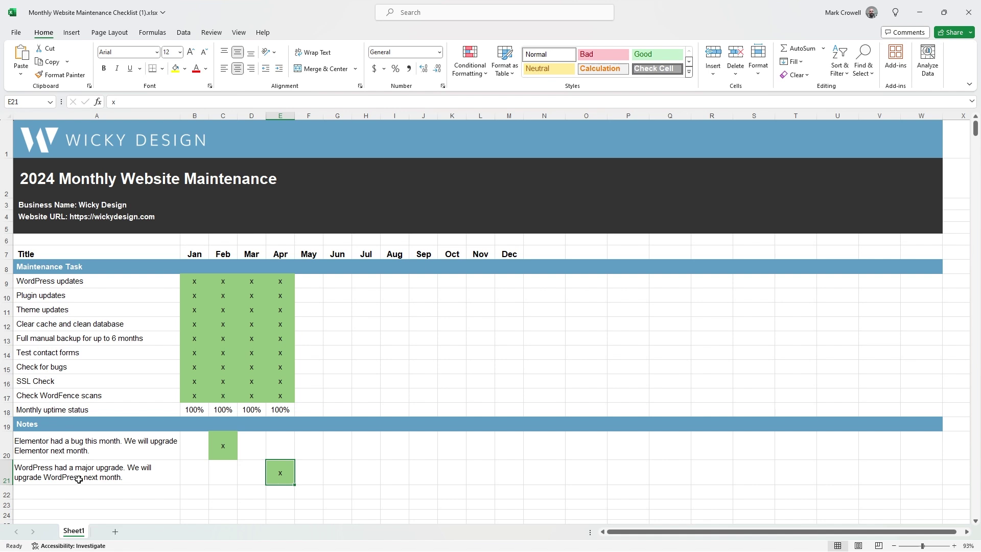
left_click(161, 494)
left_click(284, 496)
left_click(327, 476)
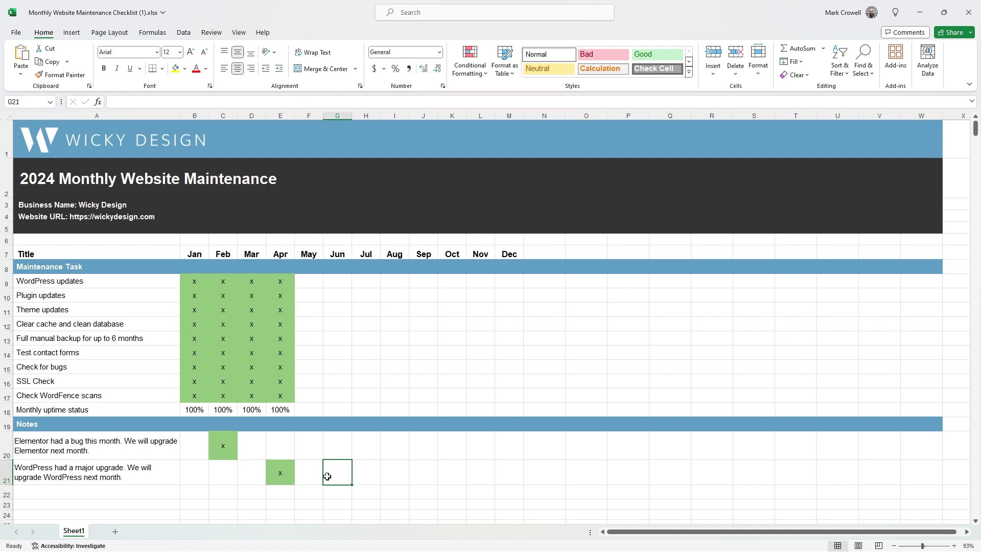
left_click(301, 473)
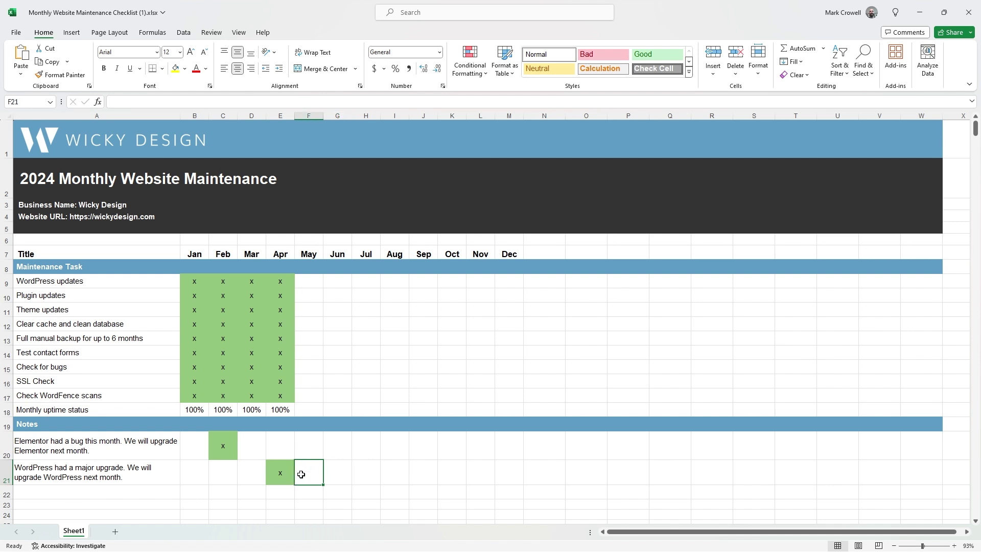
left_click(281, 473)
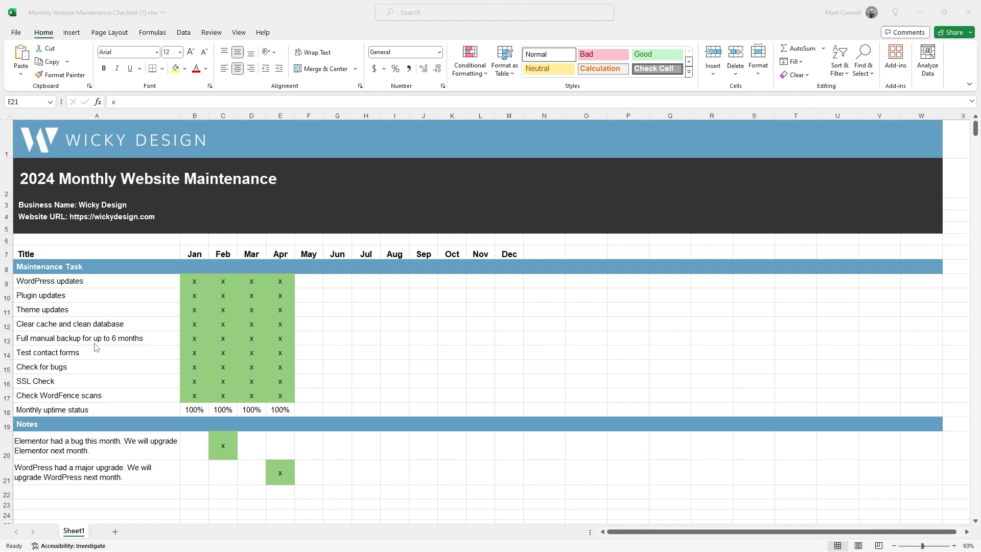
left_click(311, 339)
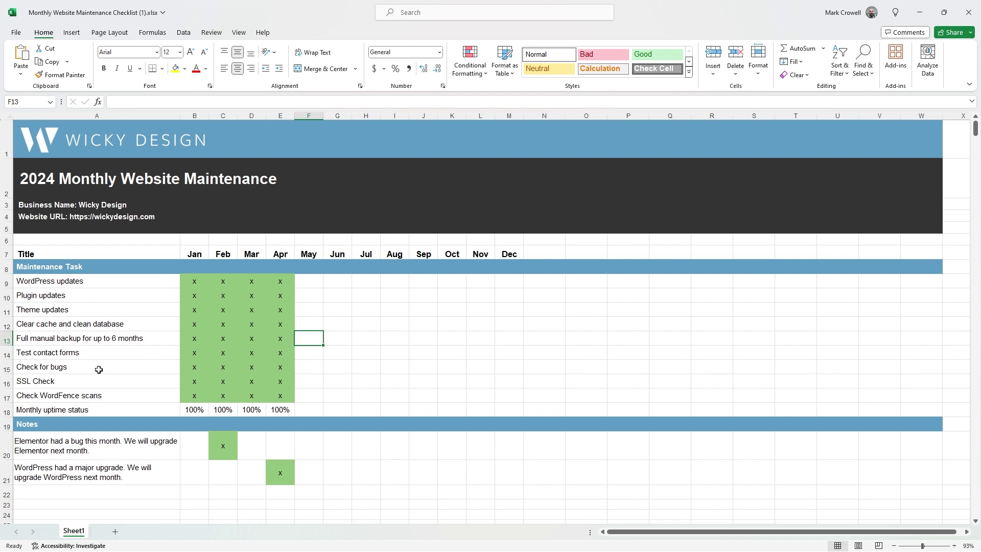
- Enter x in cell F13 to mark May's full manual backup as done
left_click(314, 383)
left_click(313, 339)
type("x")
left_click(375, 373)
- Point out the WordPress, Plugin and Theme updates tasks in cells A9–A11
left_click(72, 282)
left_click(78, 309)
left_click(77, 297)
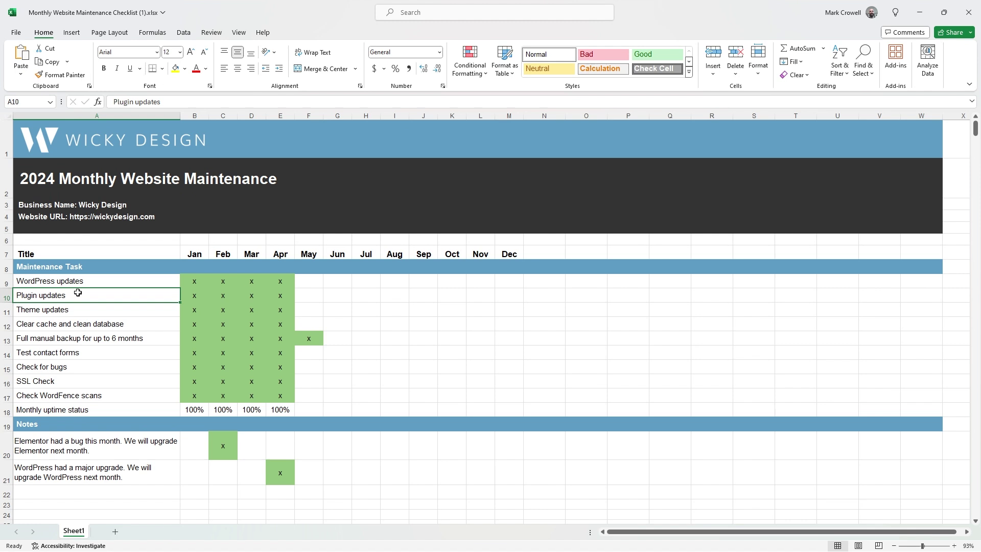
left_click(81, 281)
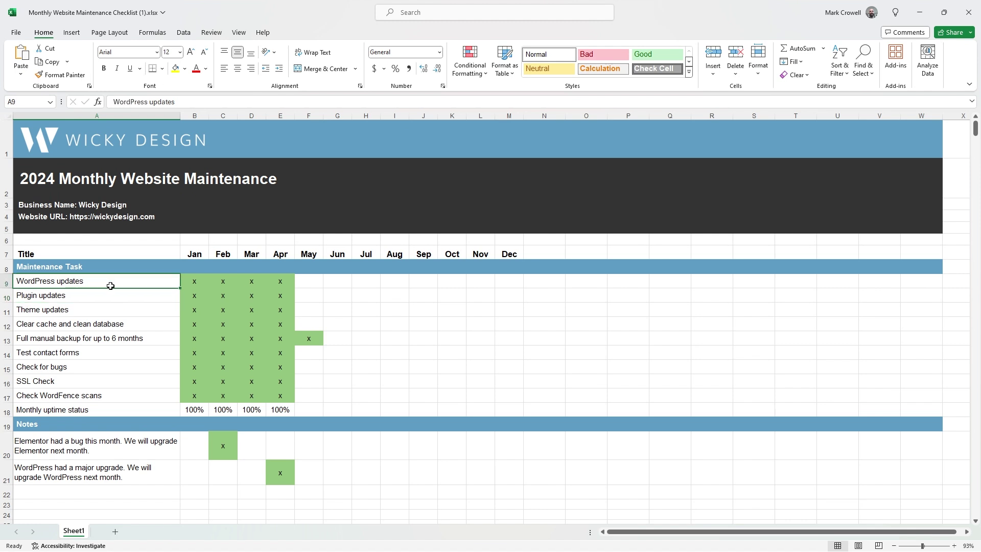
left_click(82, 295)
left_click(81, 310)
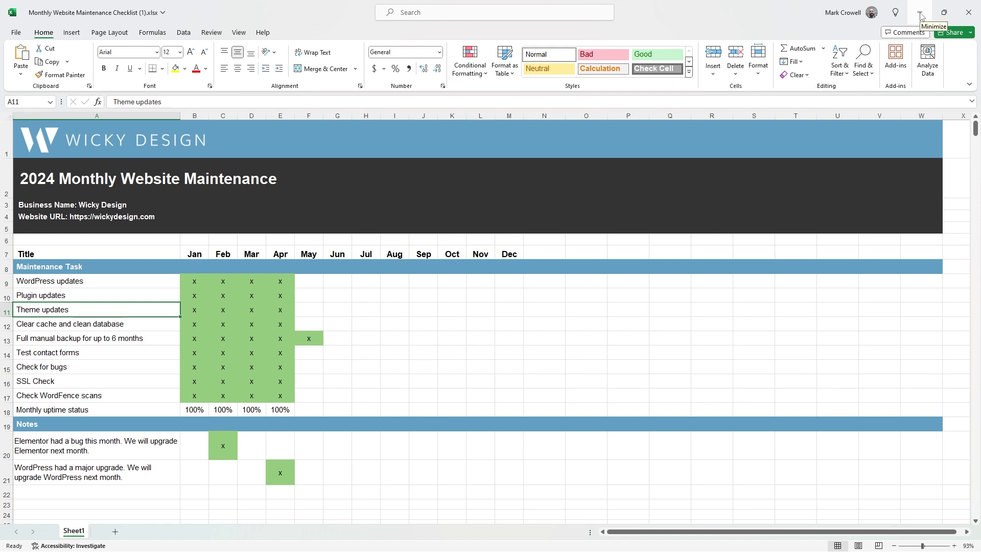
- Minimize Excel, view WordPress Dashboard > Updates, and capture it with GoFullPage
left_click(919, 15)
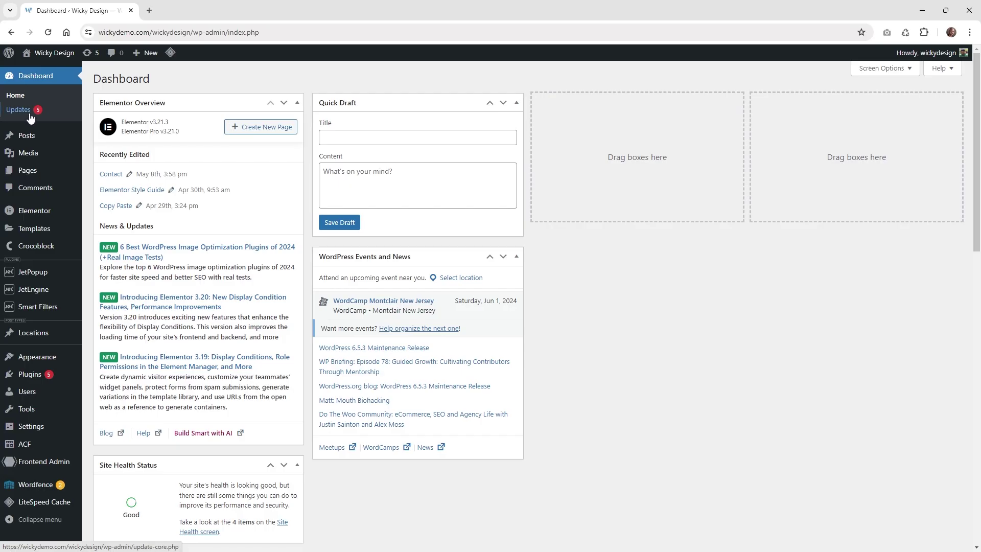
left_click(27, 117)
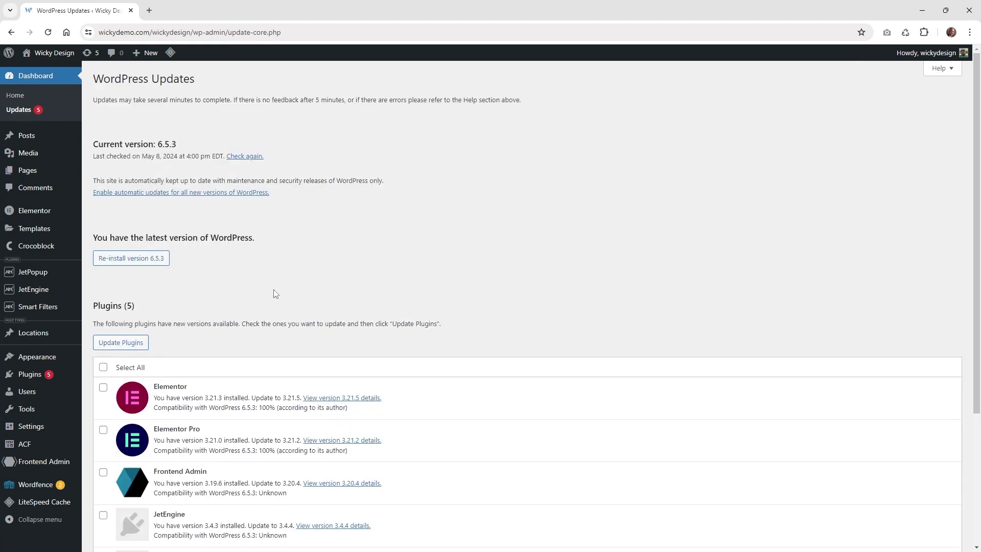
scroll(396, 247, "down", 3)
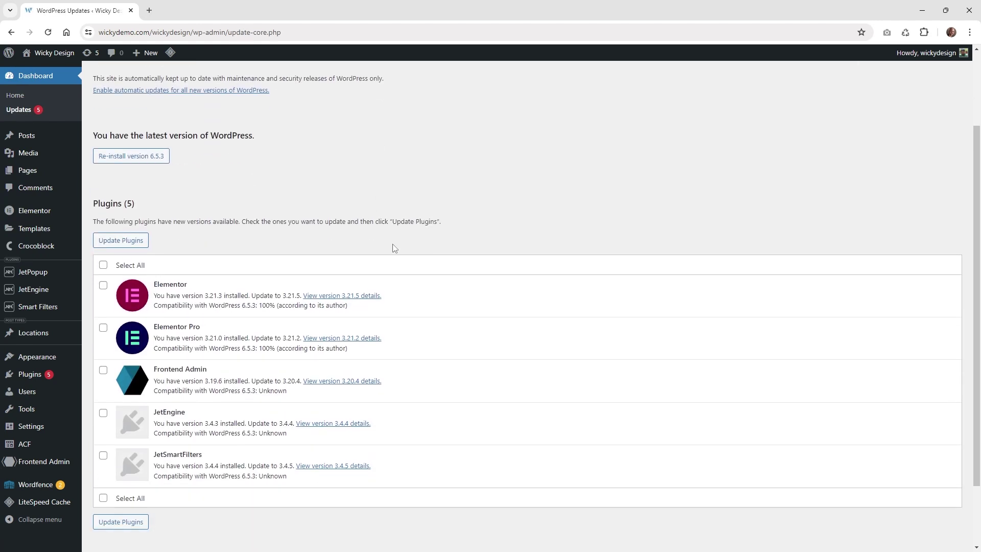
scroll(398, 248, "up", 3)
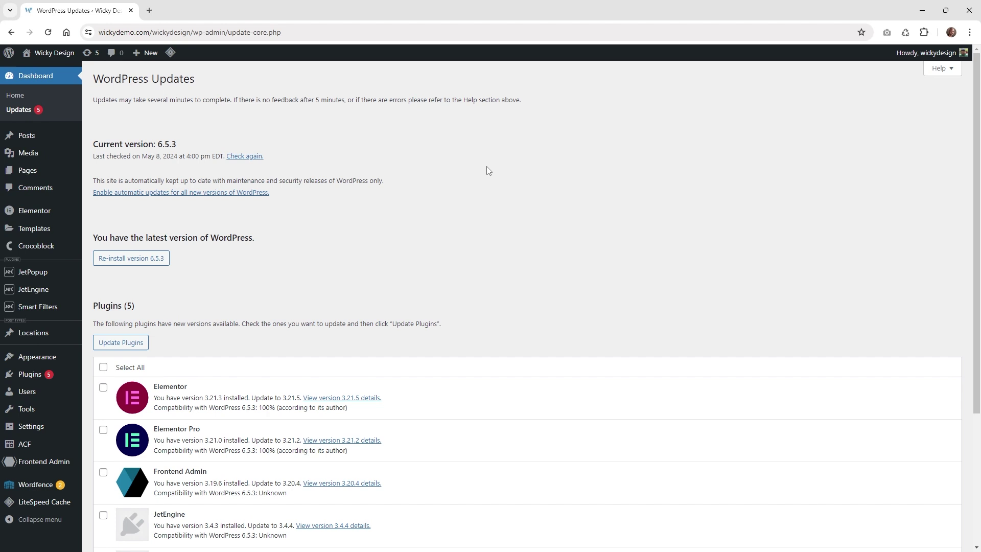
scroll(486, 169, "down", 3)
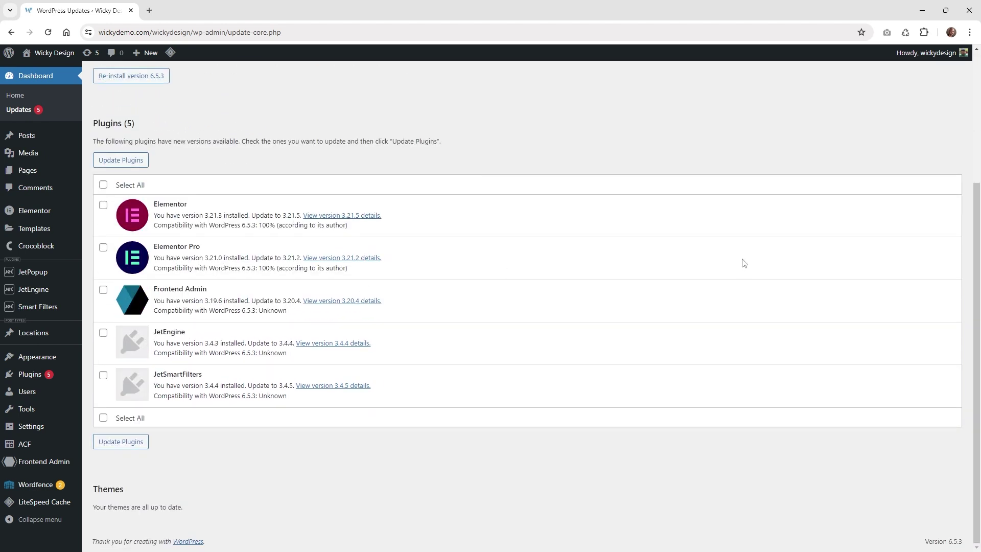
scroll(745, 263, "up", 3)
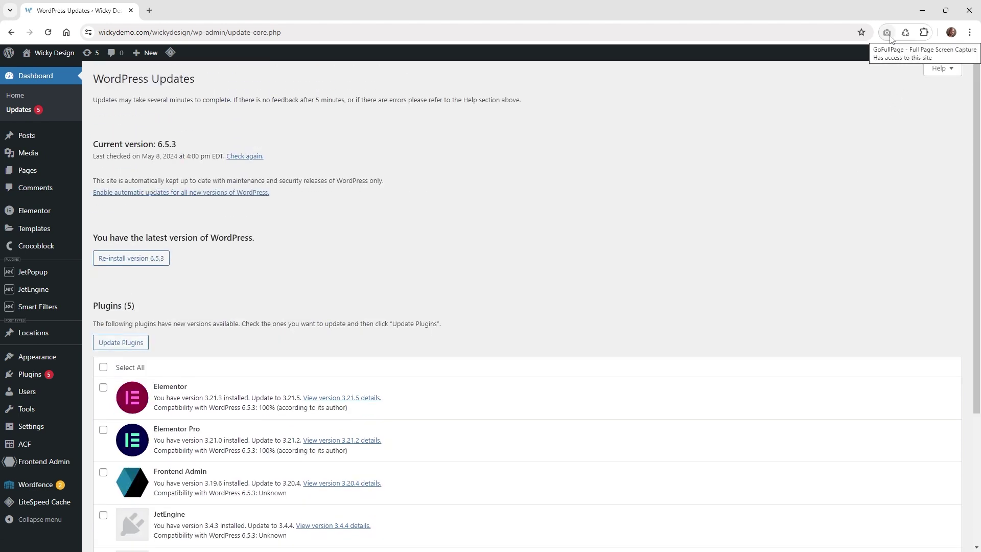
left_click(886, 32)
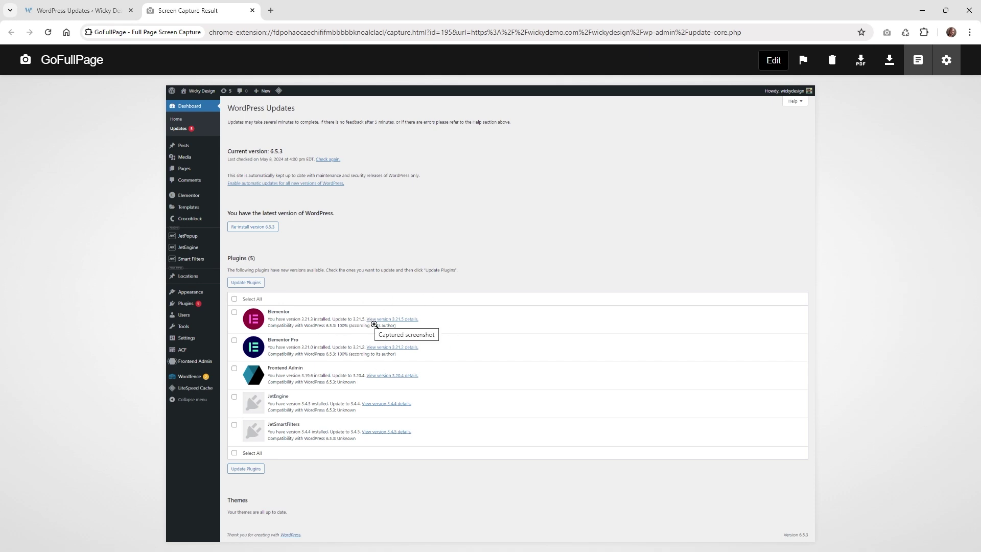
- Close the Screen Capture Result tab with Ctrl+W
key("ctrl+w")
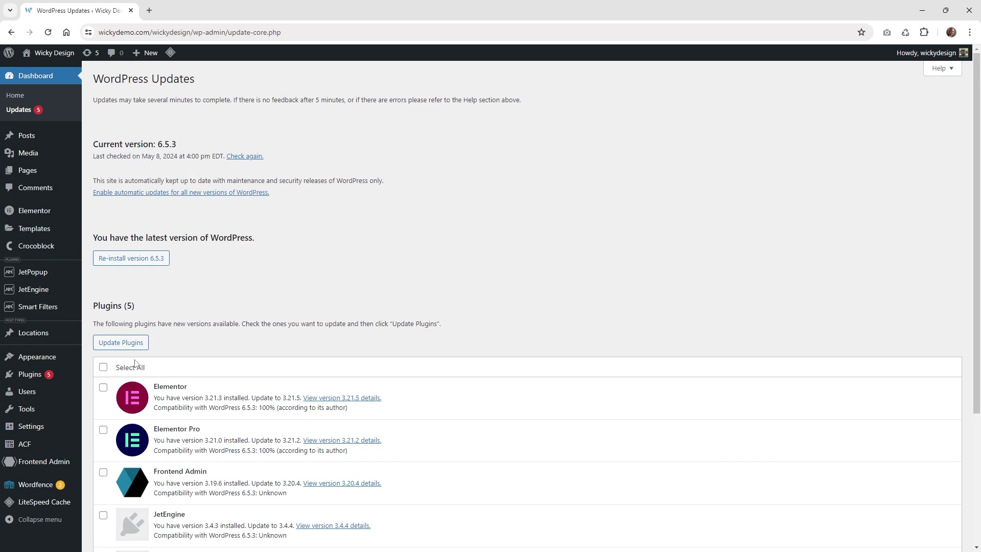
- Select all five plugins and update them, then return to the Updates page
left_click(102, 367)
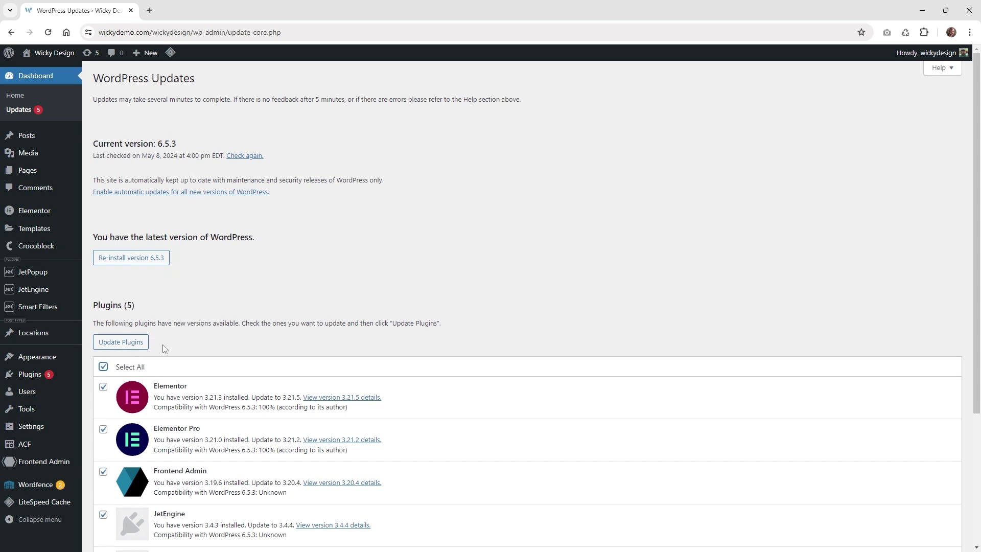
scroll(117, 332, "down", 1)
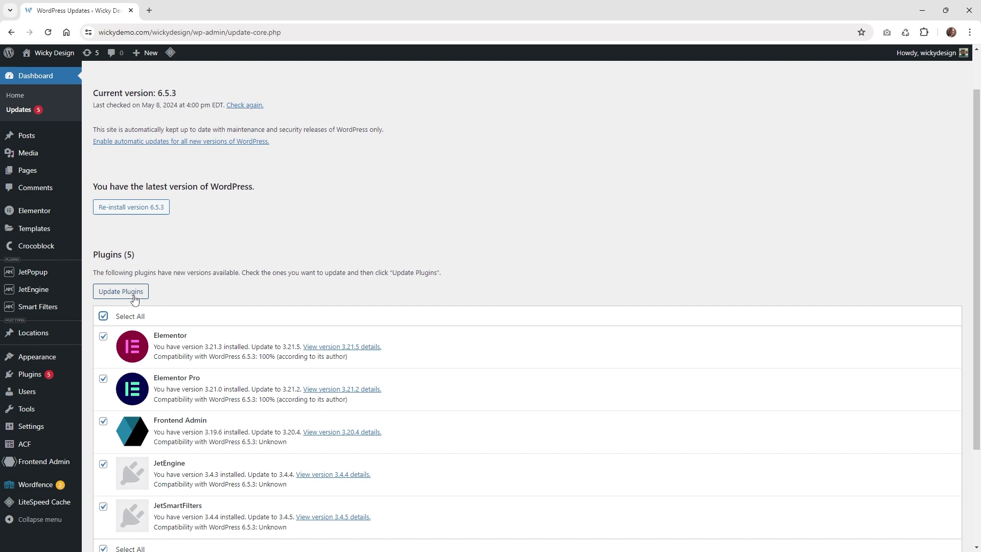
left_click(134, 295)
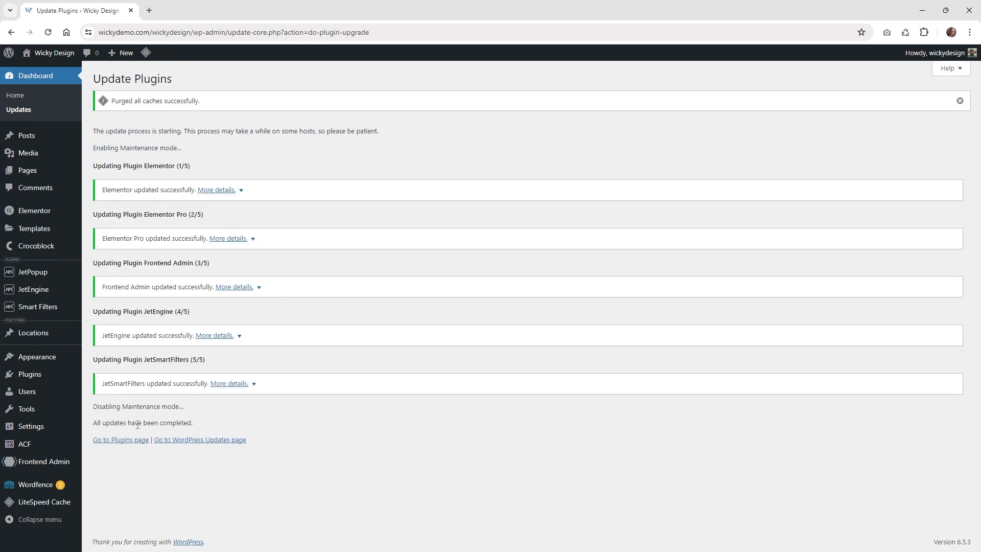
left_click_drag(137, 424, 217, 427)
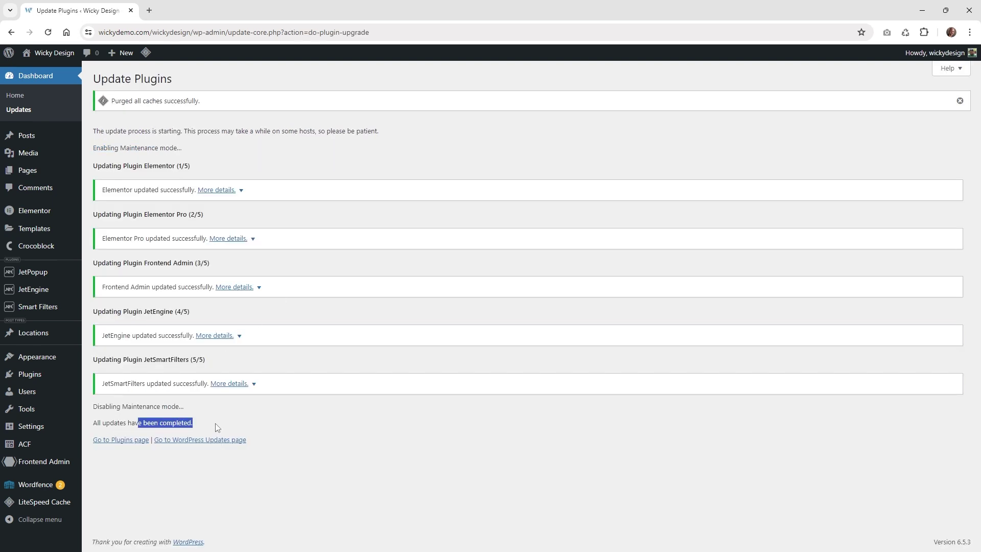
left_click(19, 111)
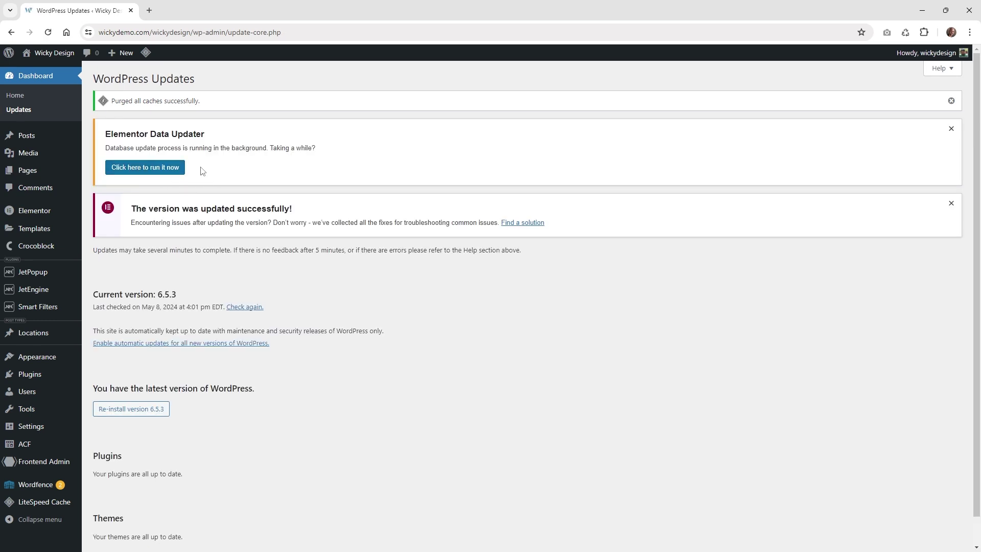
- Run the Elementor database update and dismiss the three resulting notices
left_click(148, 169)
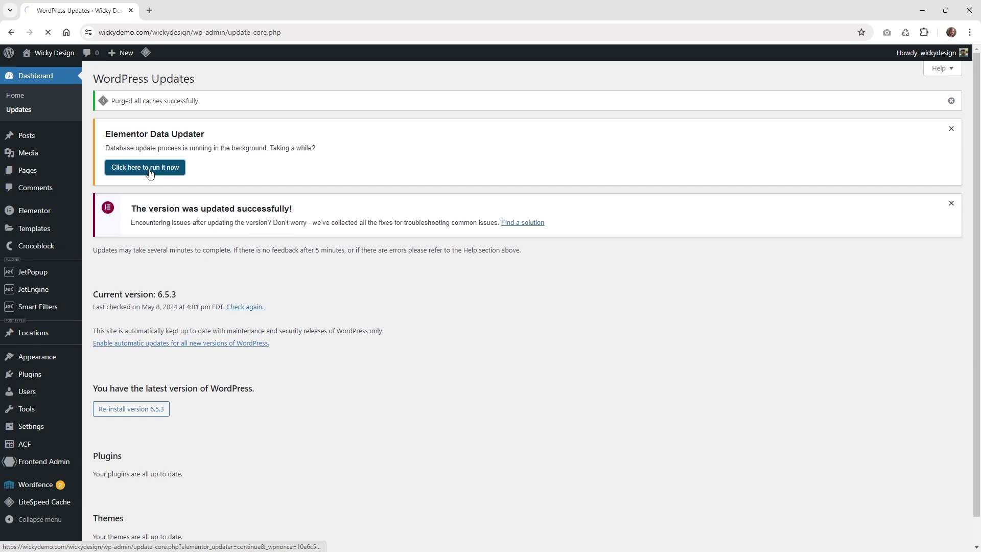
left_click(950, 100)
left_click(952, 100)
left_click(959, 100)
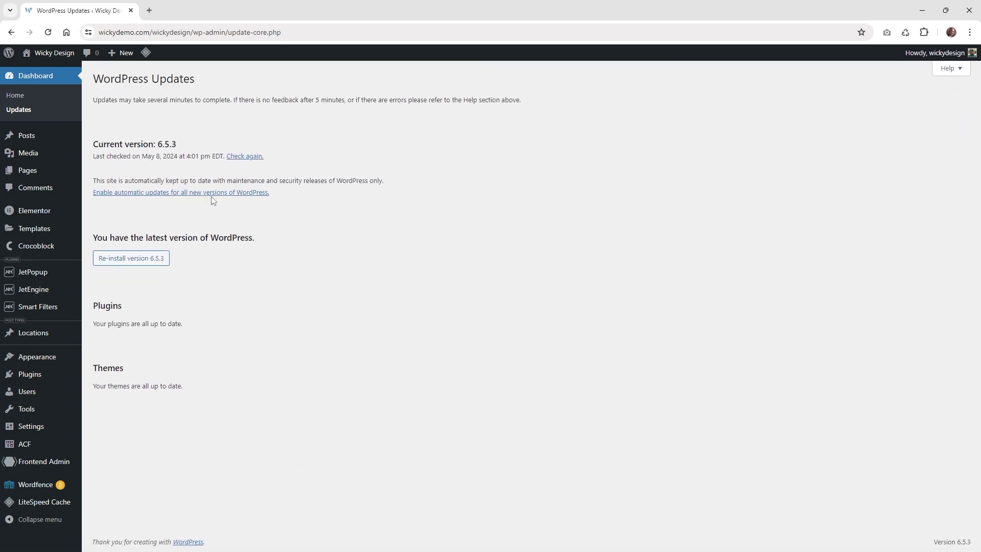
left_click_drag(155, 158, 190, 181)
left_click(152, 162)
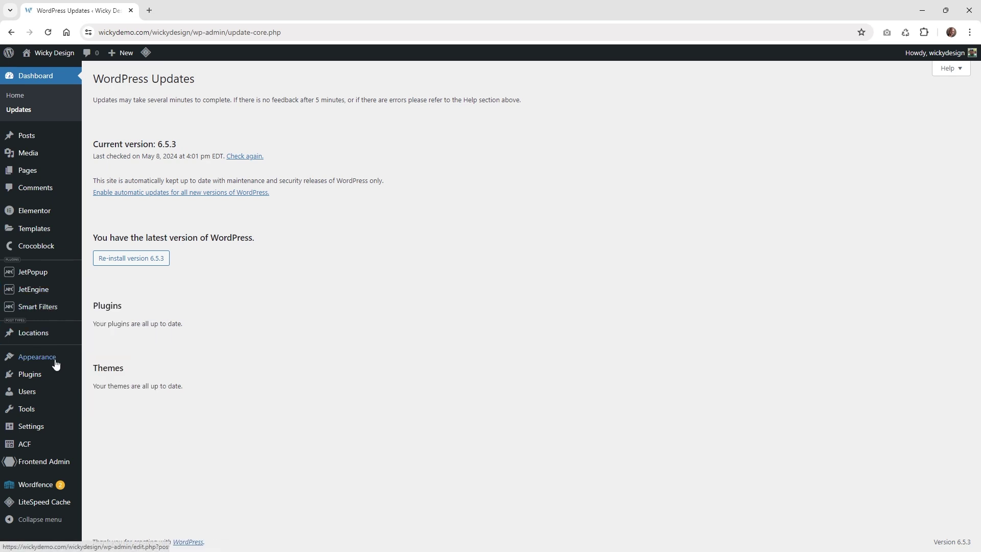
- Go to Appearance > Themes to view the active Hello Elementor theme
mouse_move(55, 362)
left_click(103, 363)
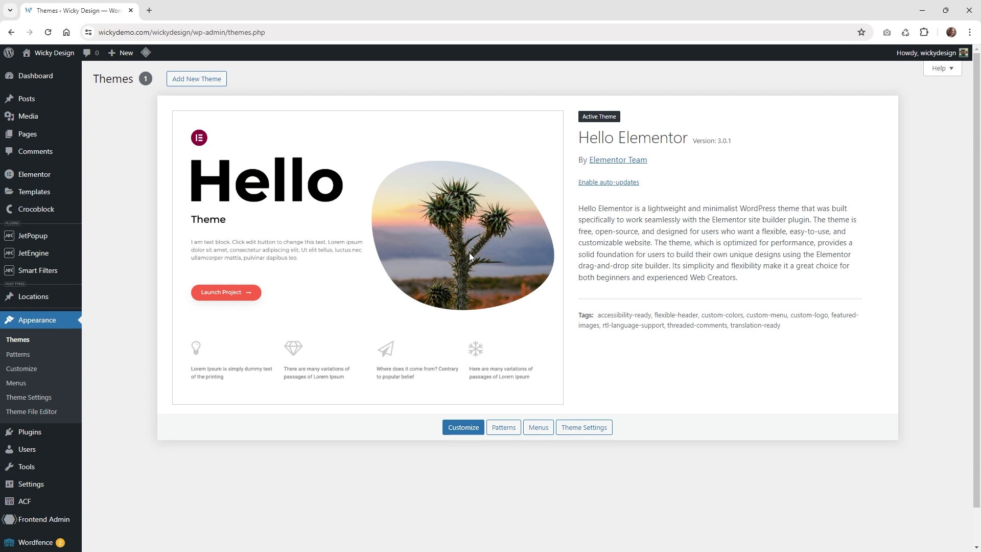
mouse_move(57, 82)
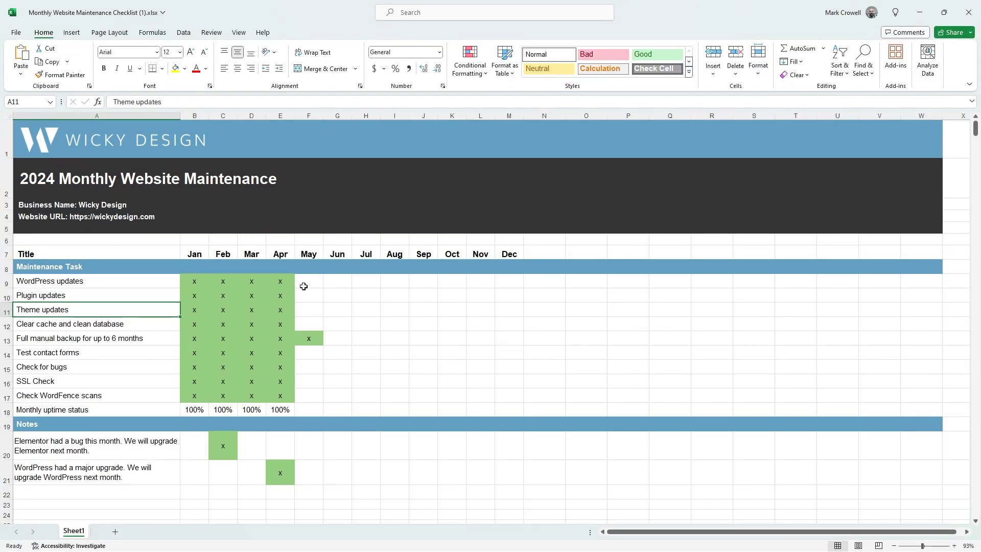
- Enter x in F9, F10 and F11 for May's WordPress, plugin and theme updates
left_click(303, 286)
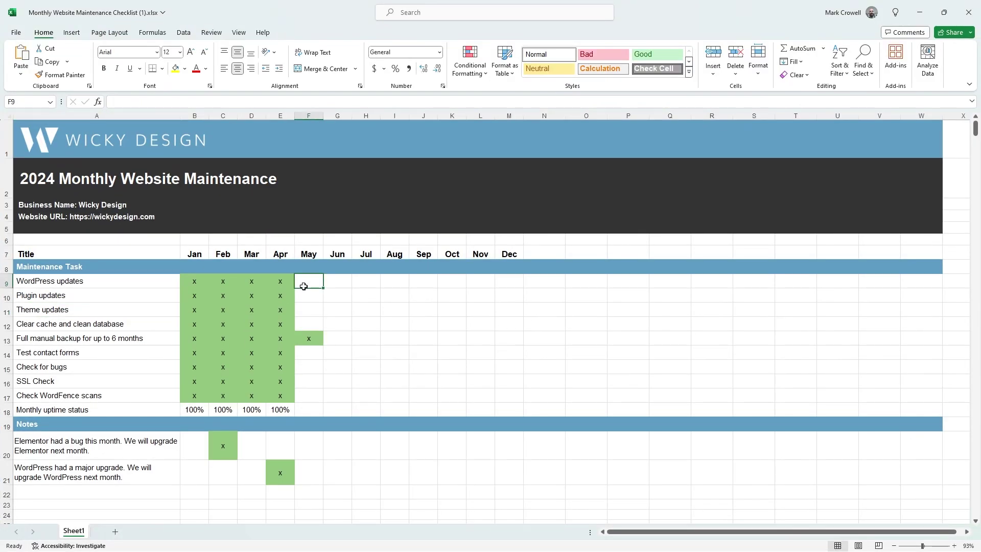
type("x")
left_click(310, 295)
type("x")
left_click(311, 310)
type("x")
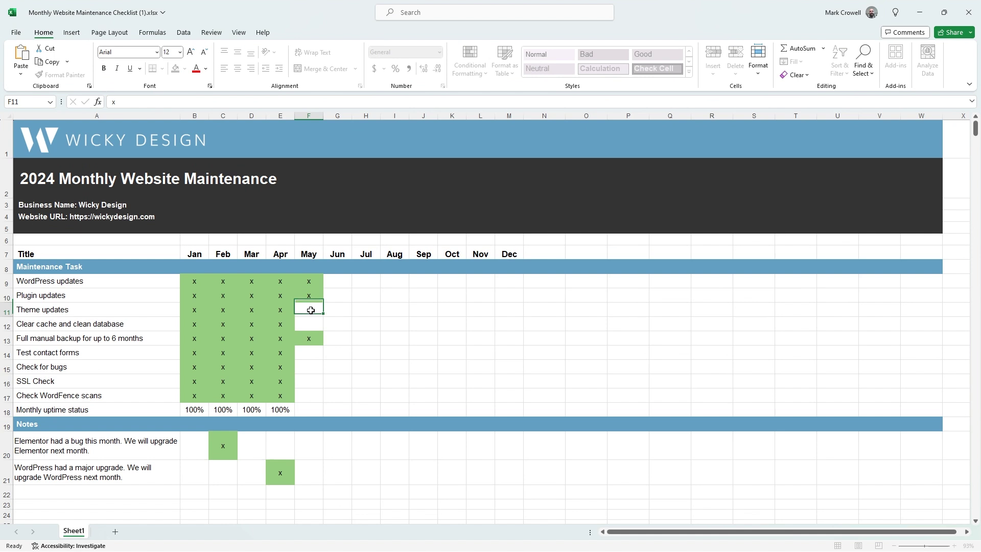
key("Return")
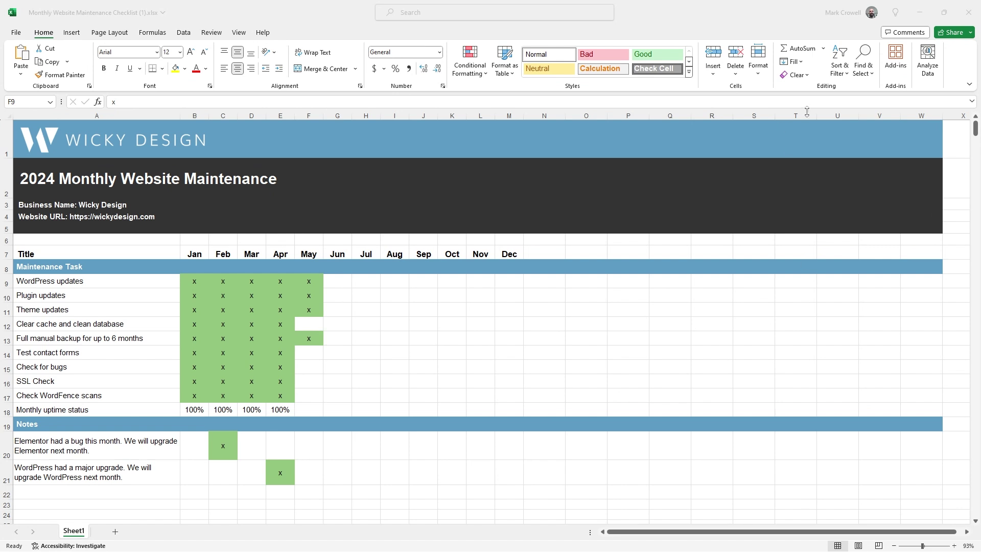
left_click(919, 12)
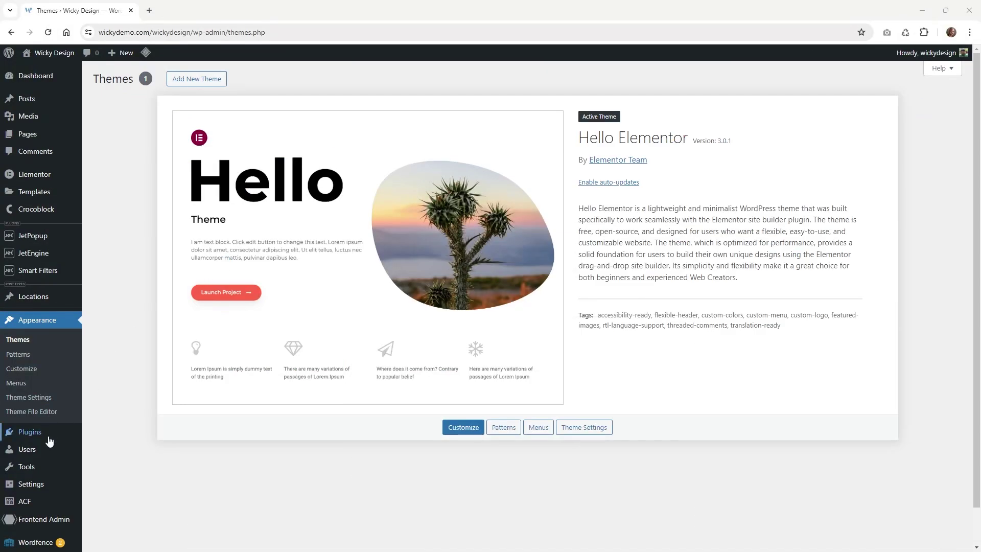
- Purge All caches from the LiteSpeed admin-bar menu, then open LiteSpeed Cache > Database
scroll(47, 439, "down", 1)
left_click(48, 520)
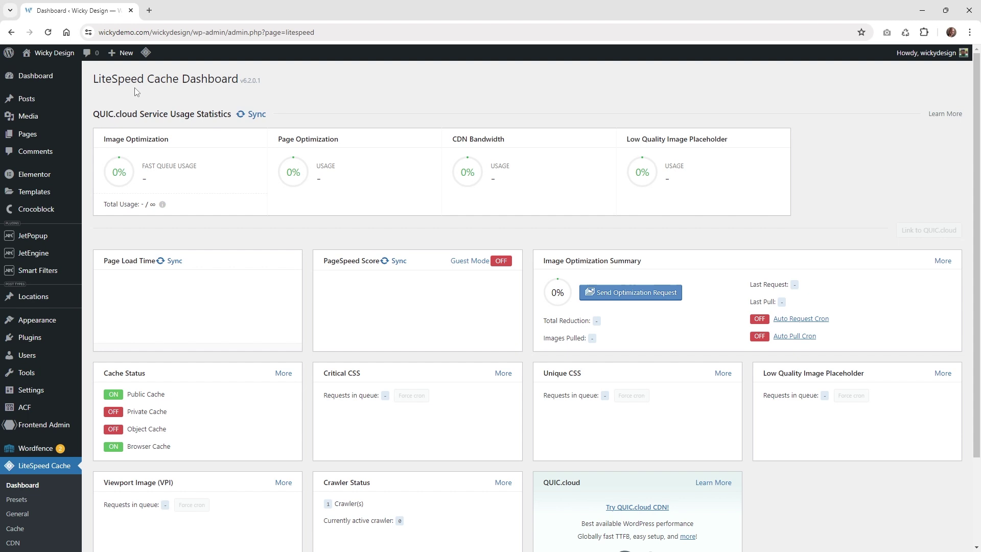
scroll(81, 398, "down", 5)
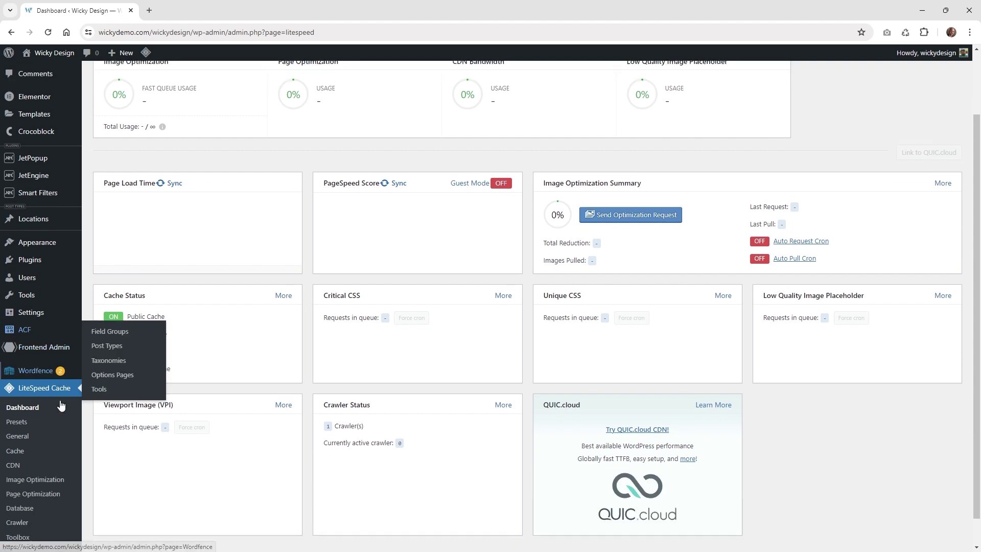
scroll(70, 460, "up", 10)
mouse_move(145, 53)
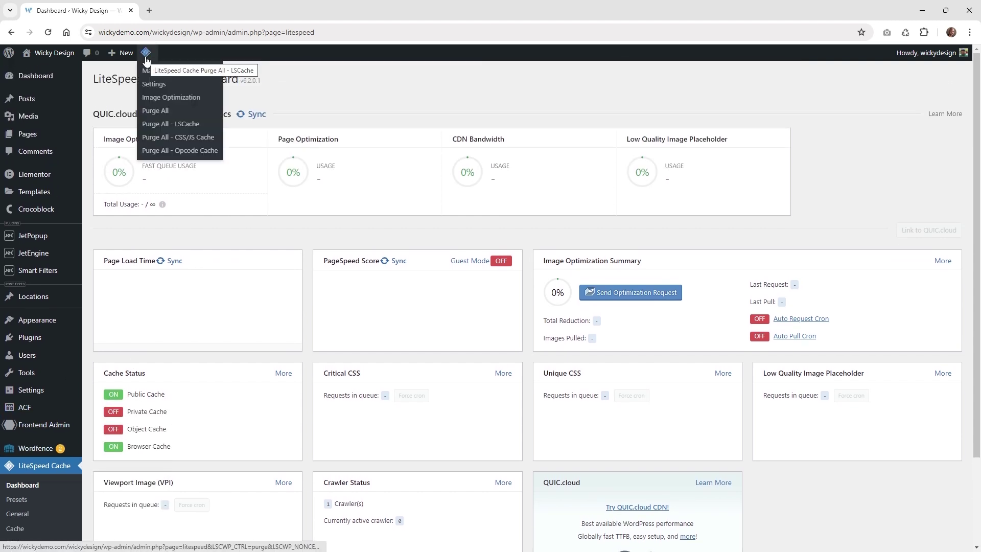
left_click(151, 111)
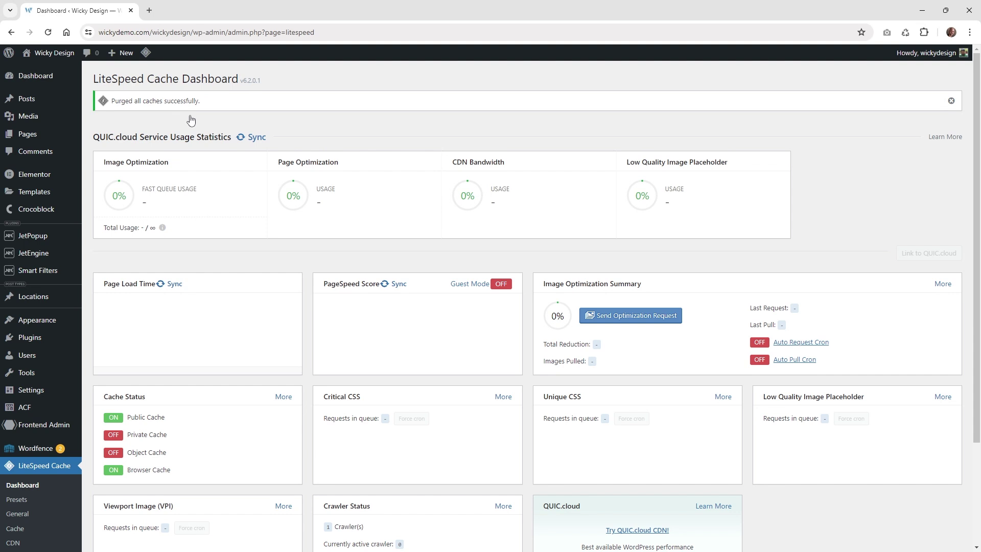
scroll(116, 378, "down", 3)
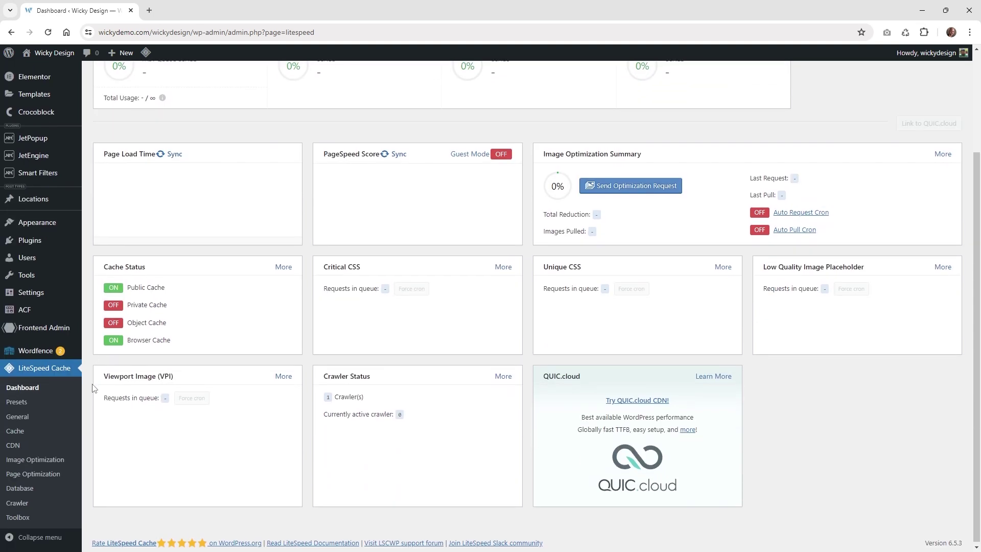
left_click(29, 491)
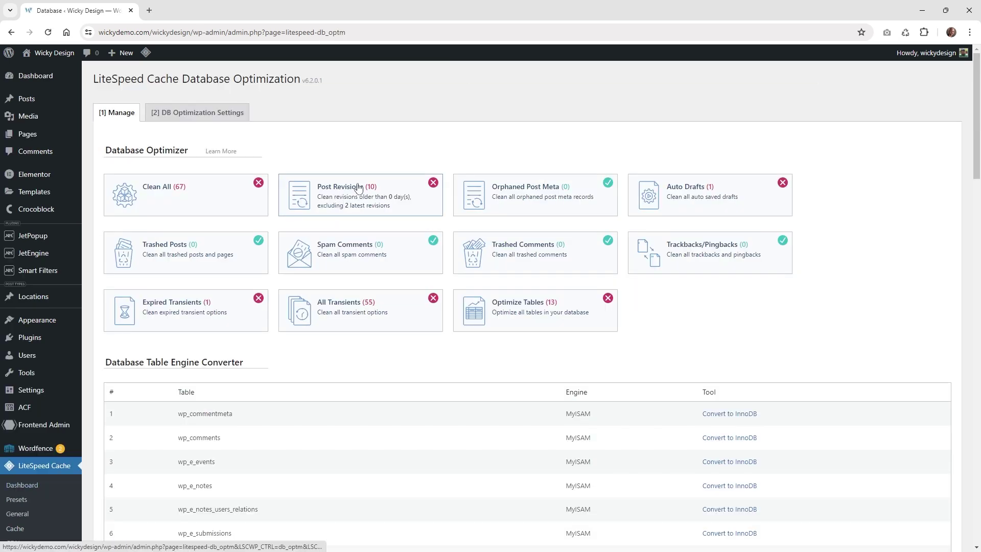
- Verify Revisions Max Number 2 and Max Age 0 in DB settings, then return to Manage
left_click(179, 120)
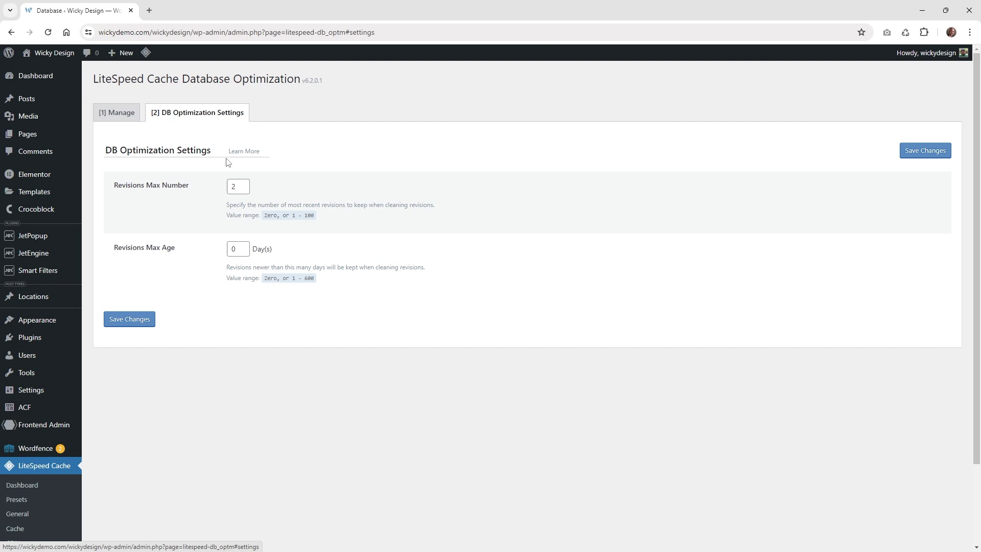
left_click(237, 187)
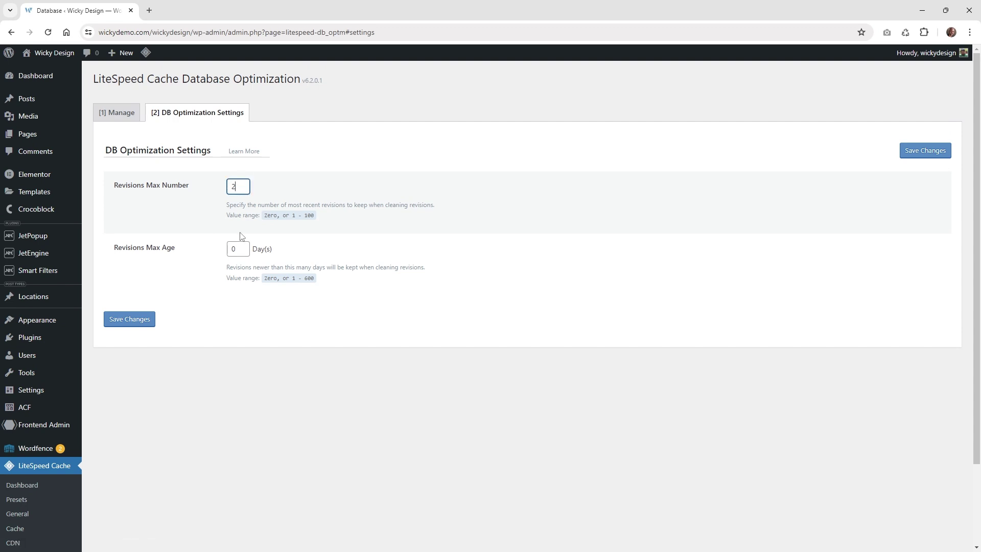
left_click(241, 250)
left_click(239, 182)
double_click(240, 184)
left_click(180, 210)
double_click(243, 188)
double_click(231, 250)
left_click(116, 112)
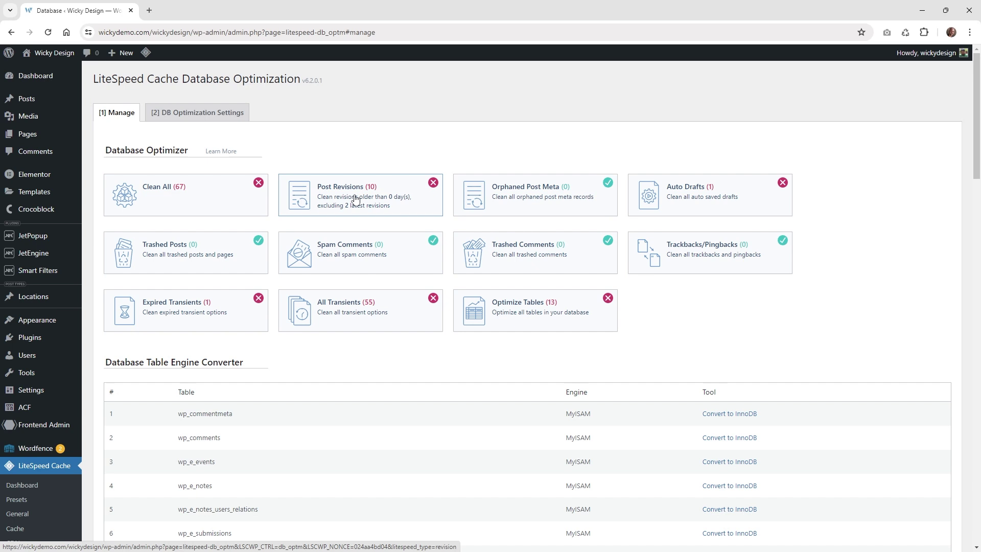
- Clear the 10 old post revisions and all transients, and optimize all database tables
left_click(356, 198)
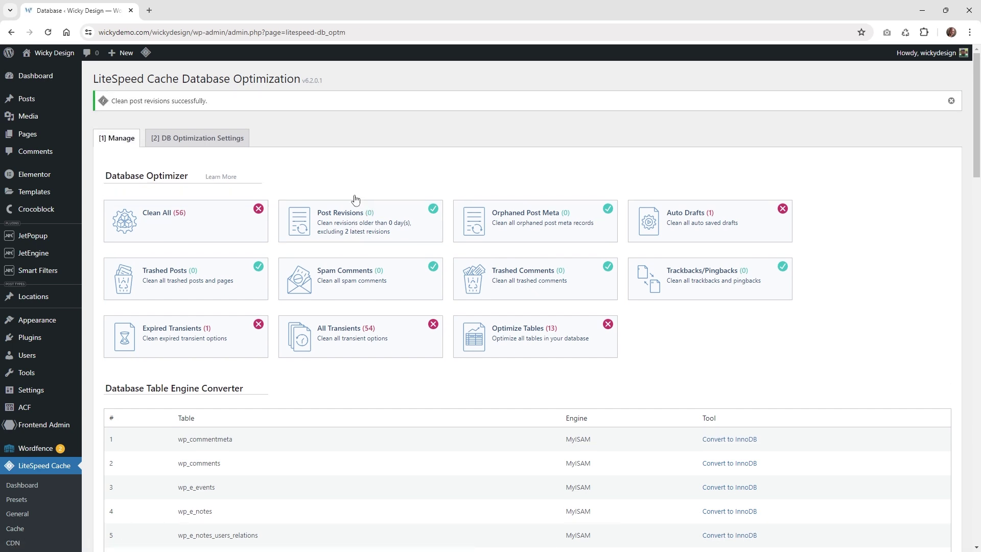
left_click(345, 341)
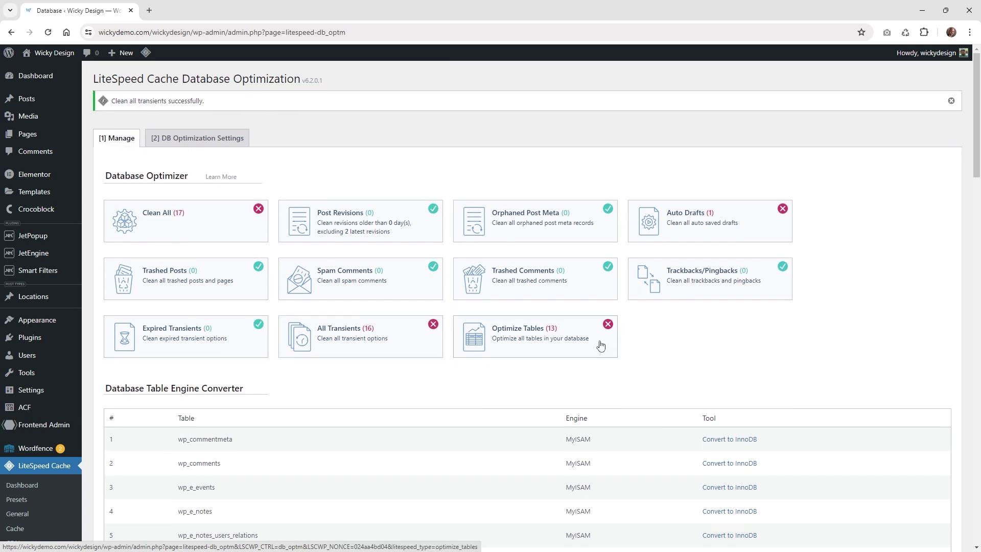
left_click(554, 343)
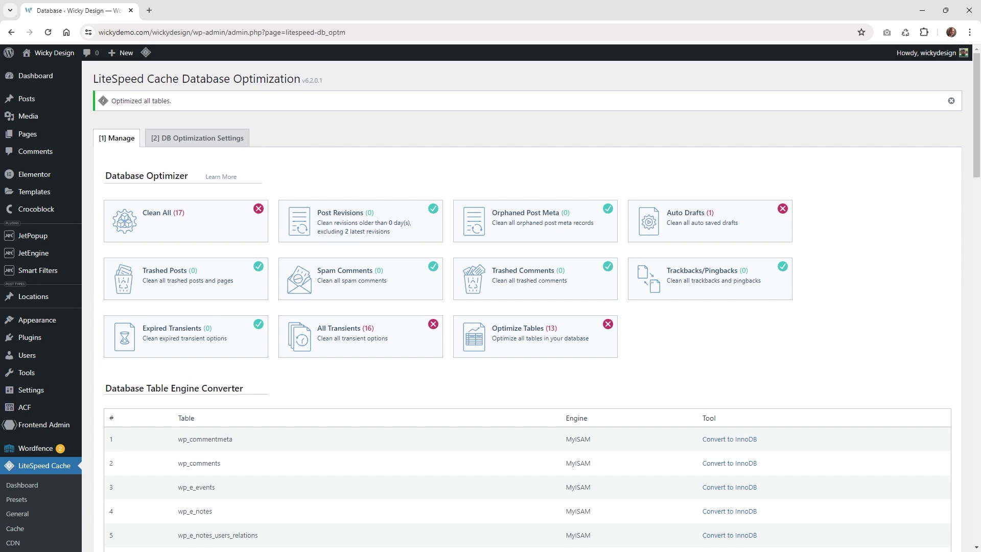
key("alt+Tab")
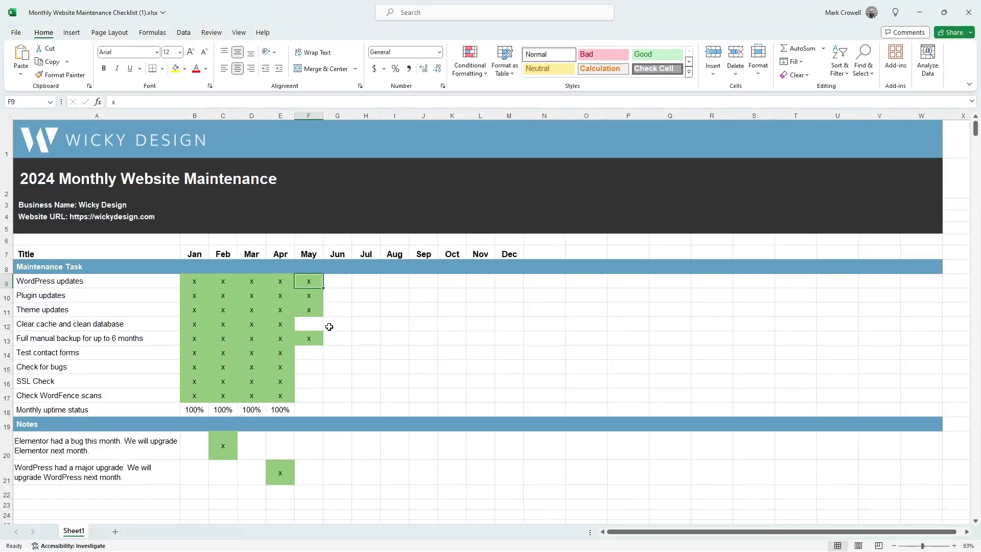
- Enter x in cell F12 for May's Clear cache and clean database task
left_click(318, 324)
type("x")
left_click(423, 363)
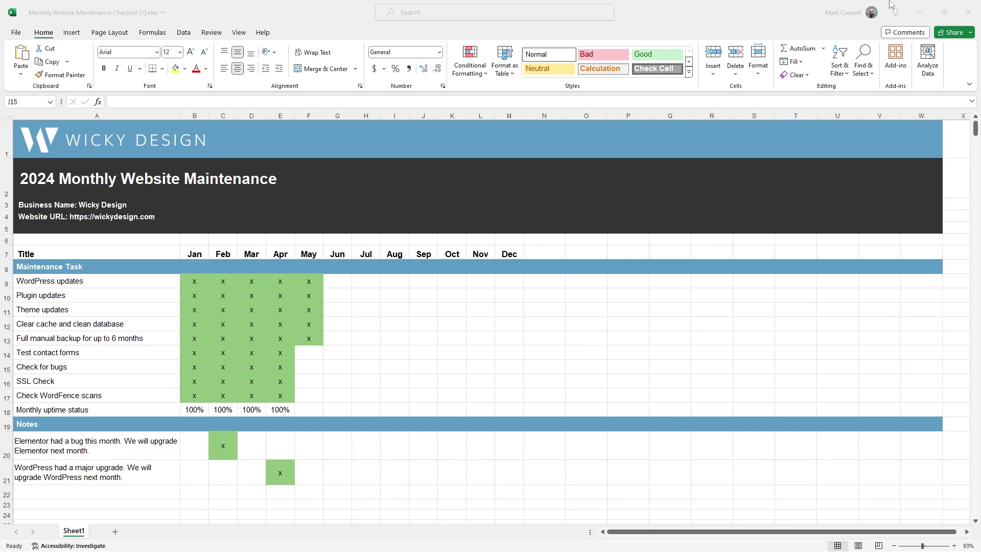
left_click(917, 12)
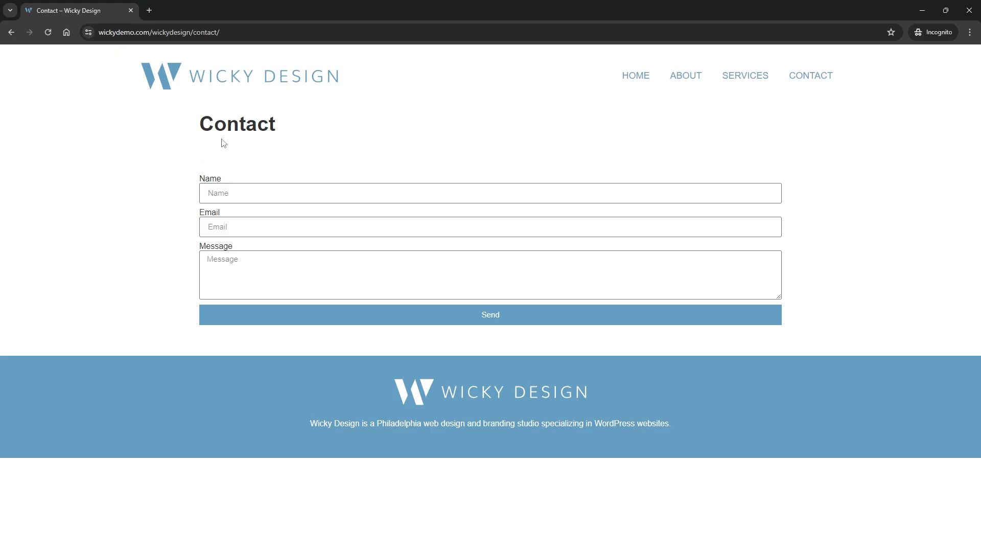
- Fill the contact form with a name, an e-mail and the message 'Monthly form test from Wicky Design. 4:06pm'
left_click(259, 197)
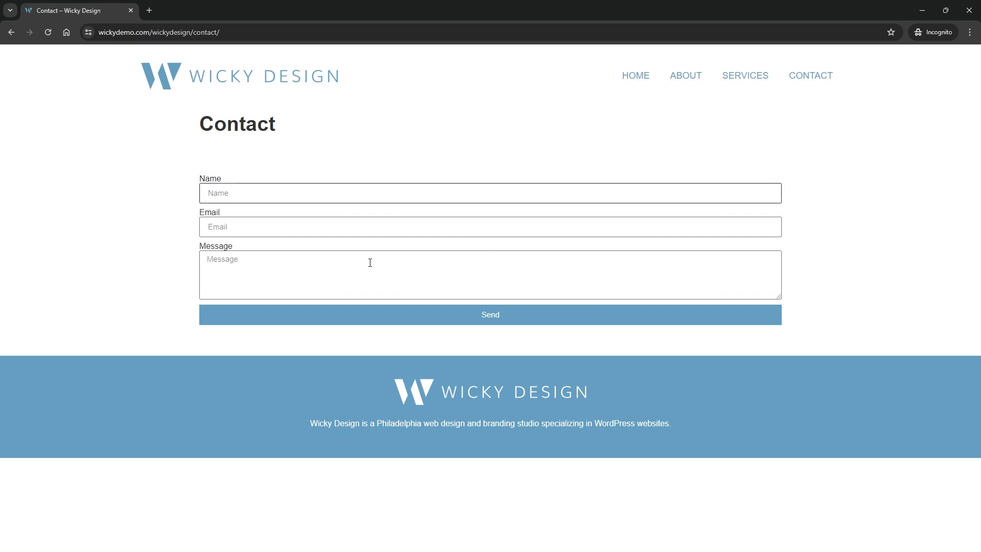
key("Tab")
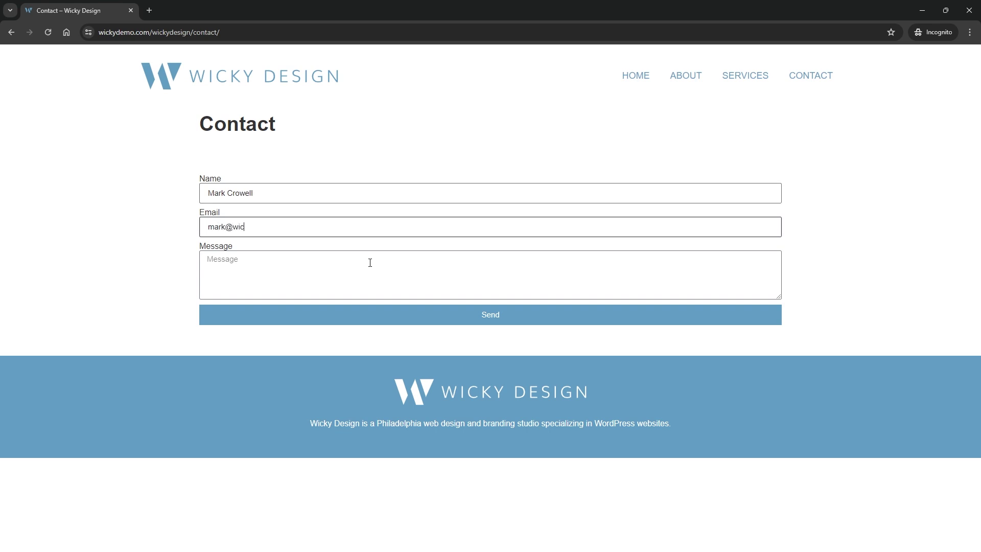
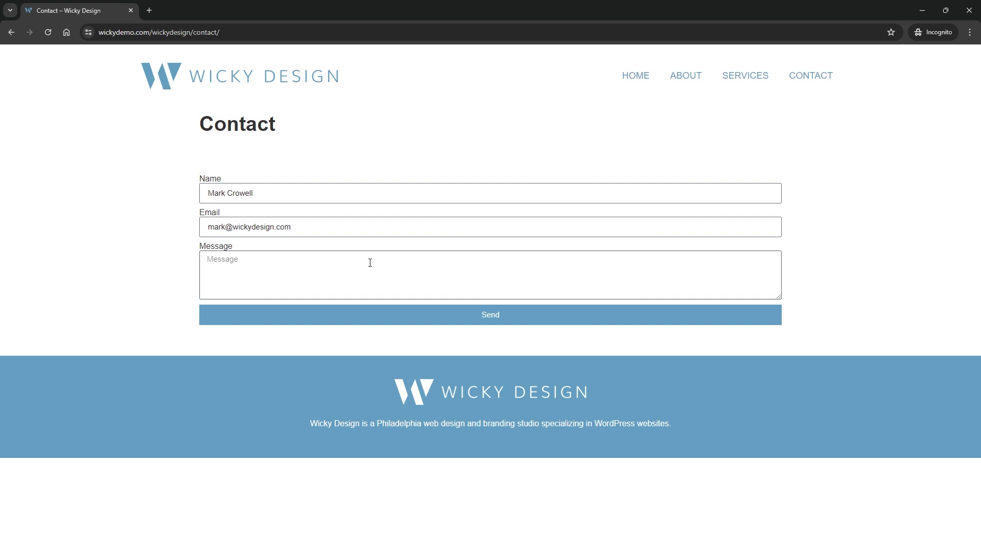
type("Monthly form test from Wicky Design")
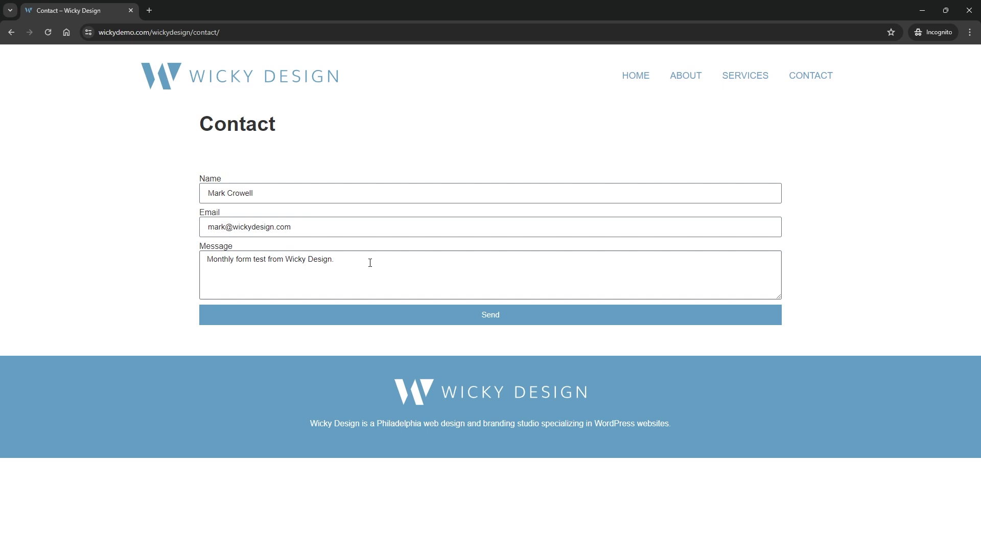
type(". 4:06pm")
left_click_drag(333, 260, 364, 263)
- Send the test message and highlight the successful-submission confirmation
left_click(481, 324)
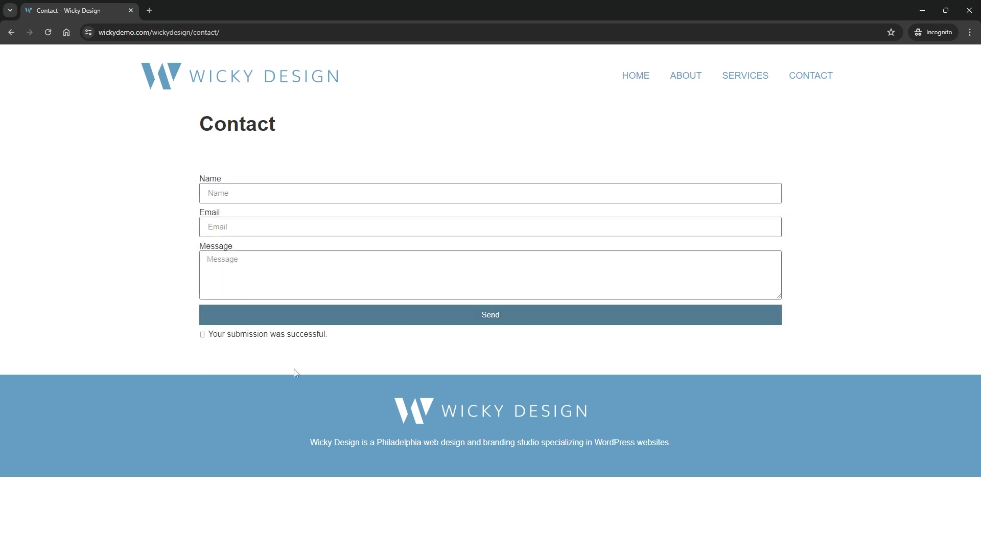
left_click_drag(333, 344, 162, 341)
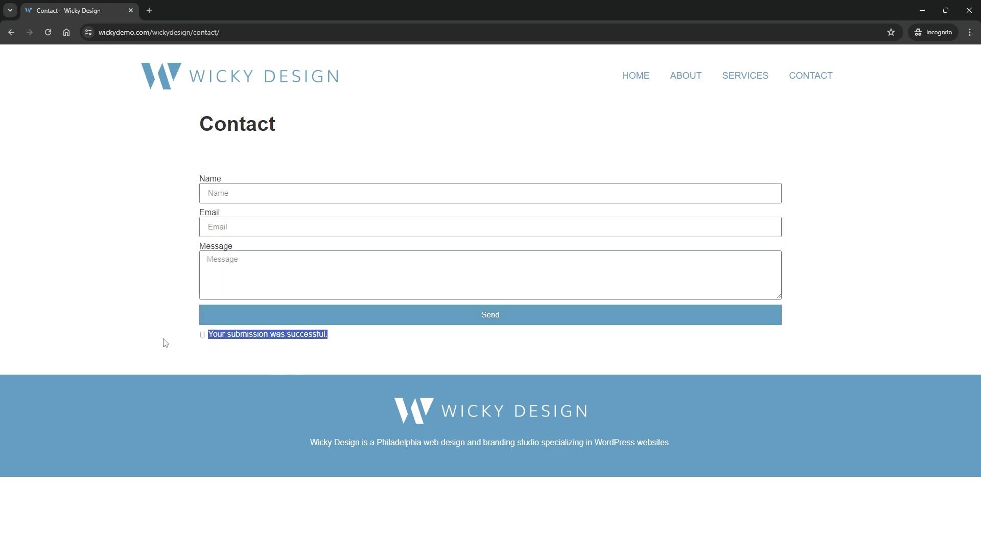
left_click(922, 11)
- Open Elementor's Submissions list to find the May 8, 2024 test Contact entry
mouse_move(62, 183)
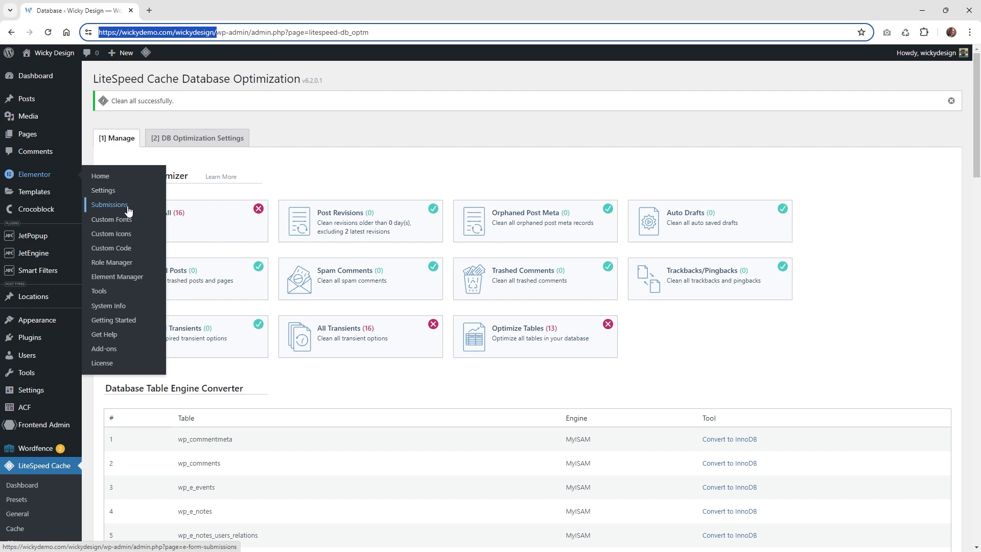
left_click(116, 205)
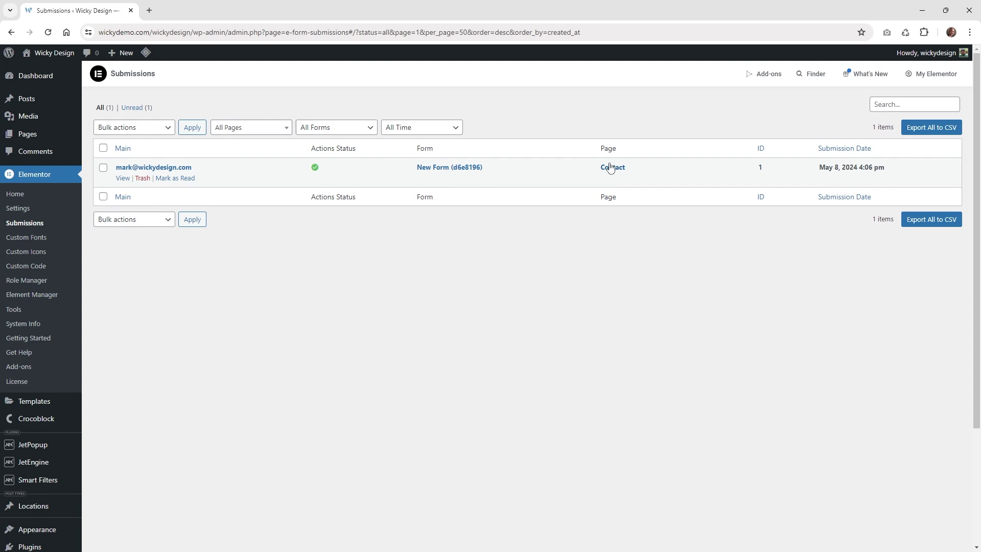
key("alt+Tab")
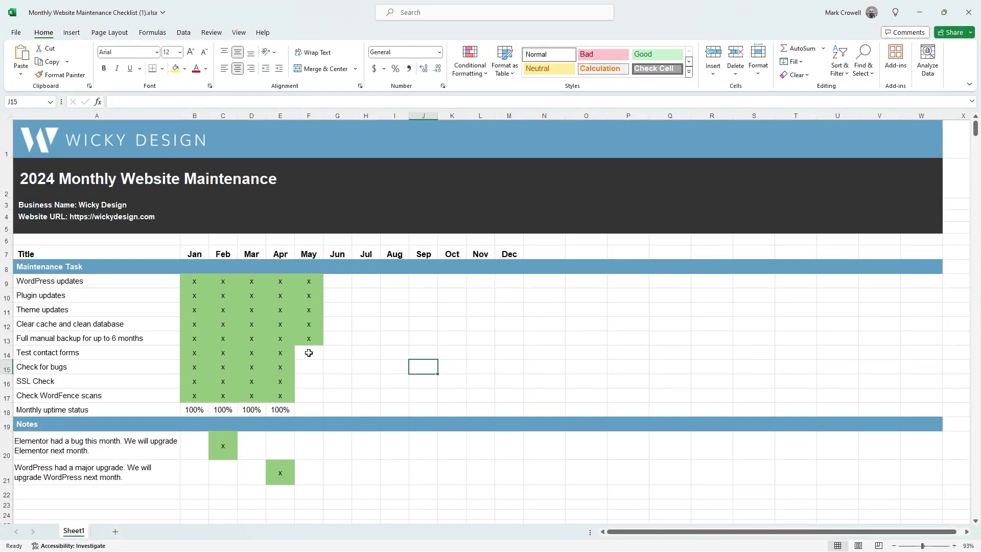
- Enter x in cells F14 (Test contact forms) and F15 (Check for bugs)
left_click(308, 353)
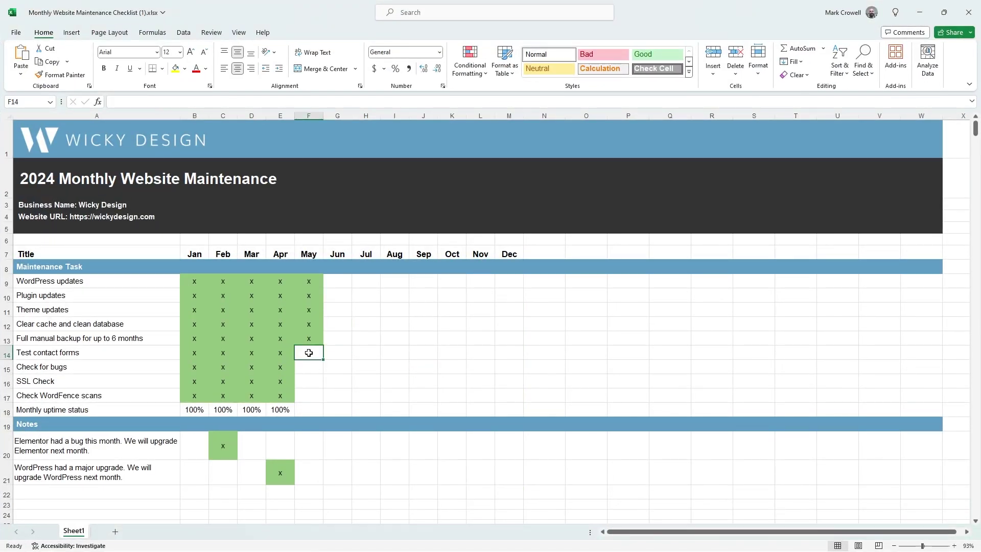
type("x")
left_click(365, 377)
left_click(315, 354)
left_click(307, 368)
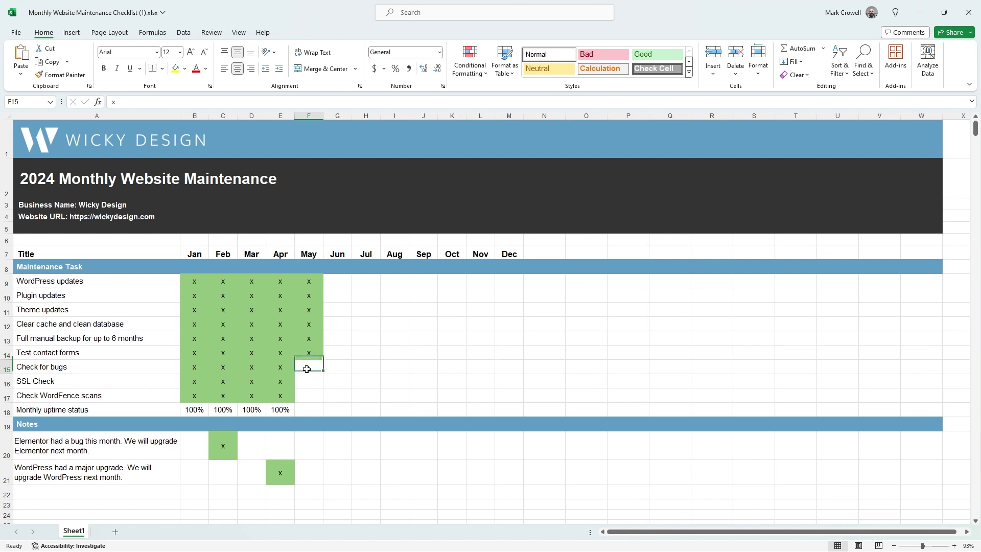
type("x")
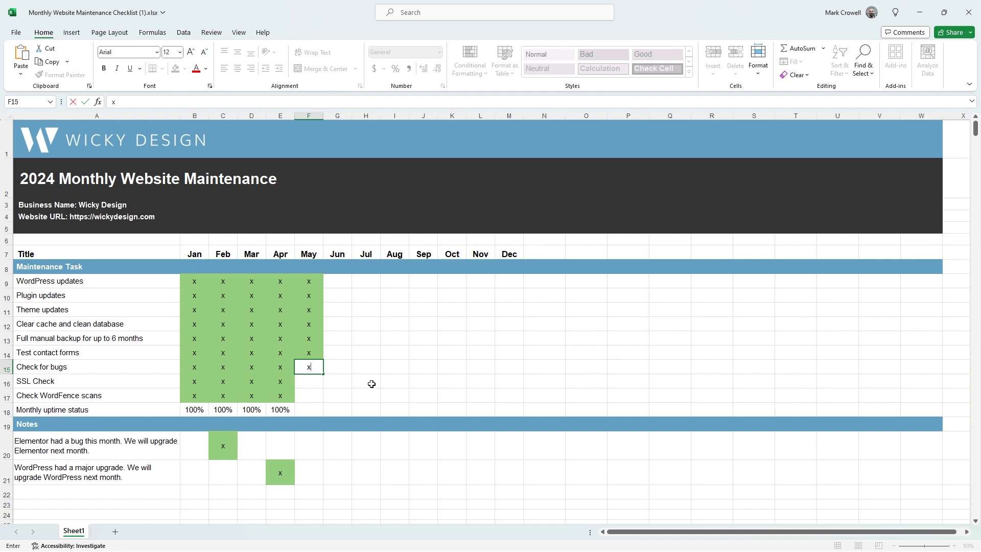
left_click(325, 380)
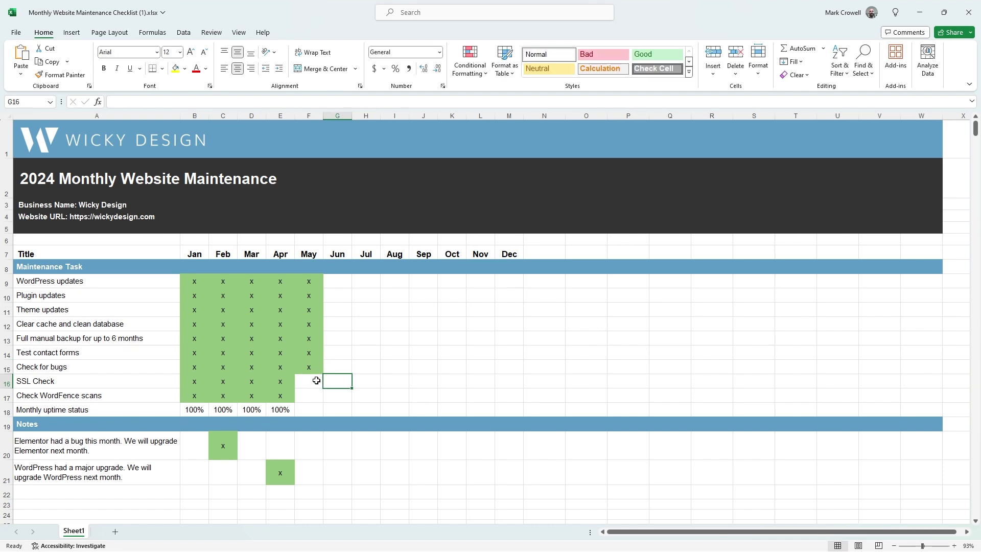
left_click(919, 14)
- Scroll through the elementor/elementor GitHub Issues list showing 3,425 open issues
left_click(215, 5)
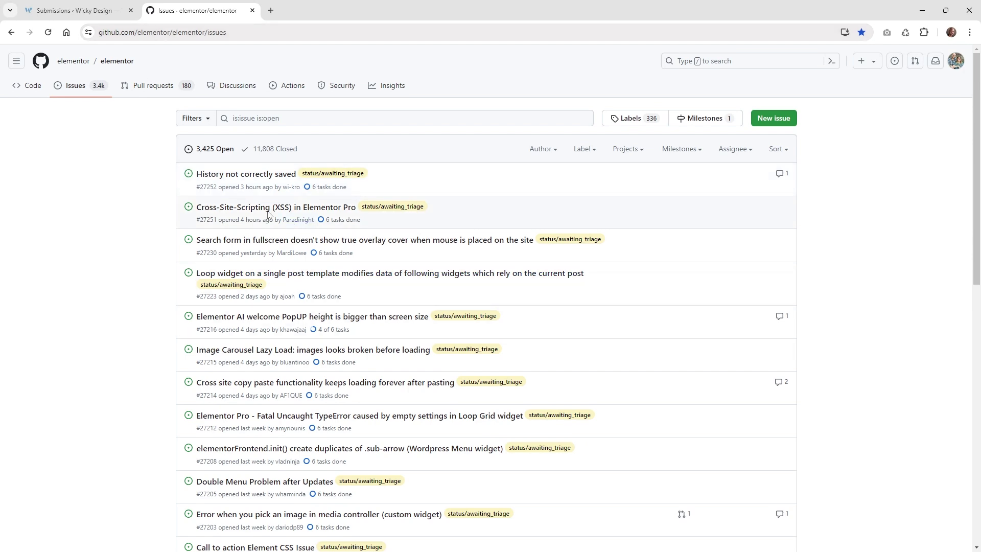
scroll(263, 212, "down", 1)
scroll(264, 212, "down", 3)
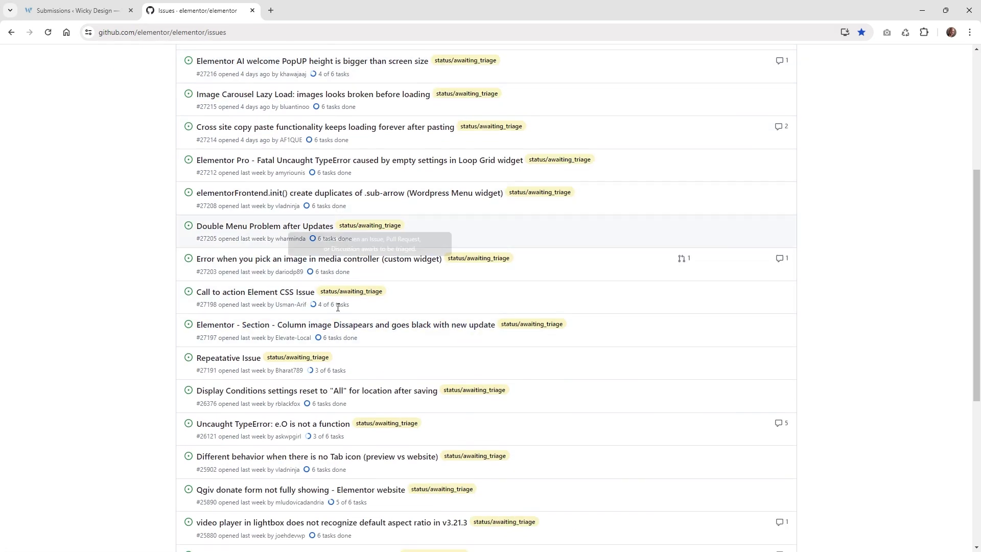
scroll(404, 354, "up", 5)
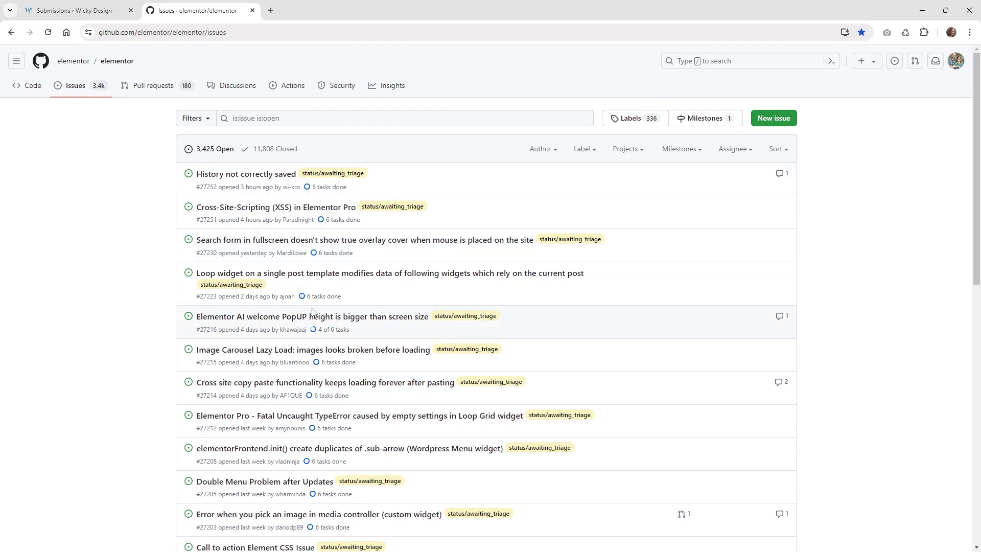
- Select May's SSL Check cell F16 in the checklist
left_click(90, 3)
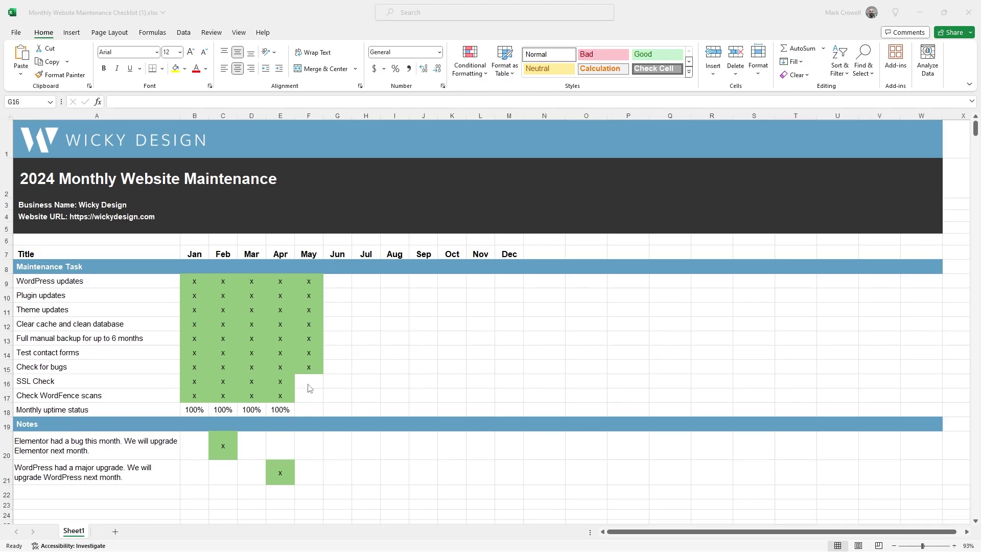
left_click(310, 381)
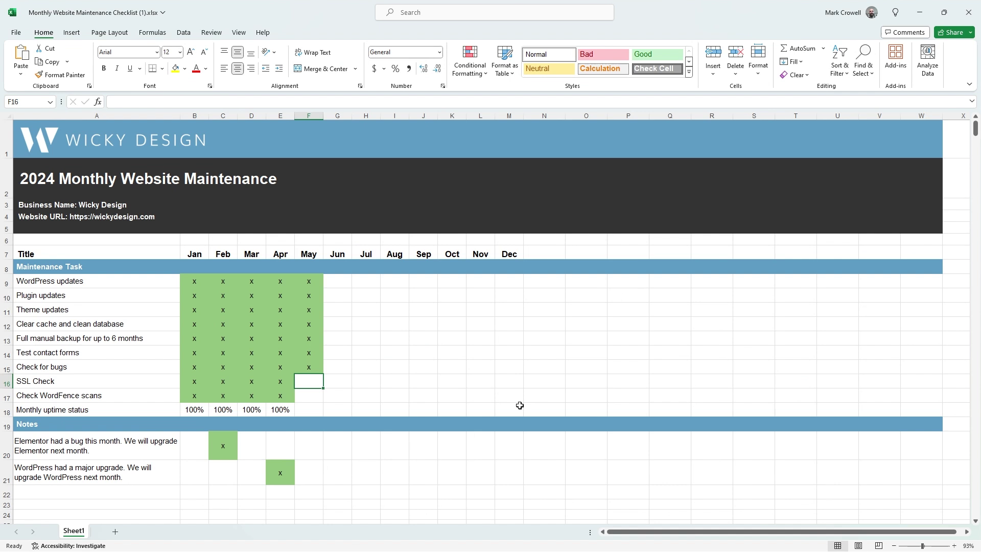
left_click(920, 13)
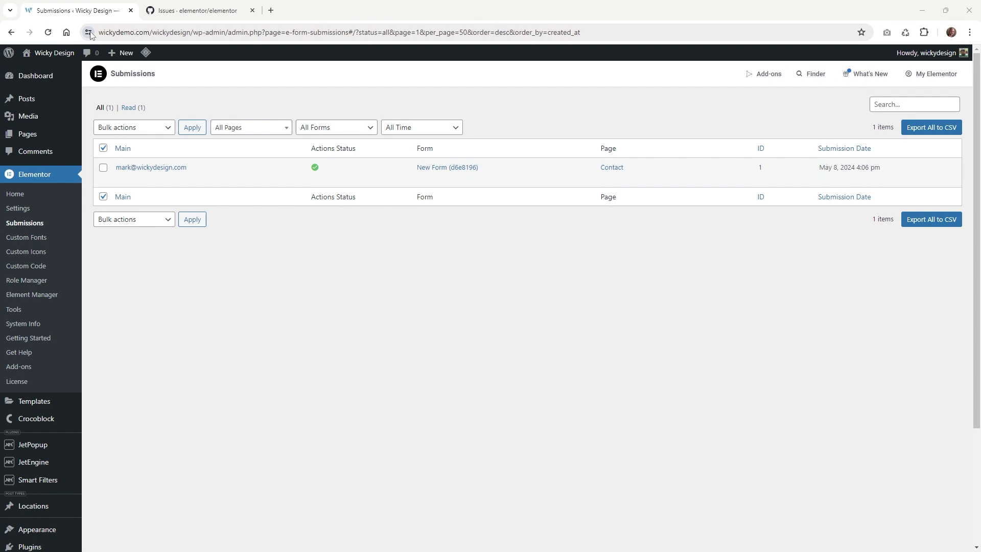
- View the site's SSL certificate and highlight its validity dates, April 4 to July 3, 2024
left_click(88, 33)
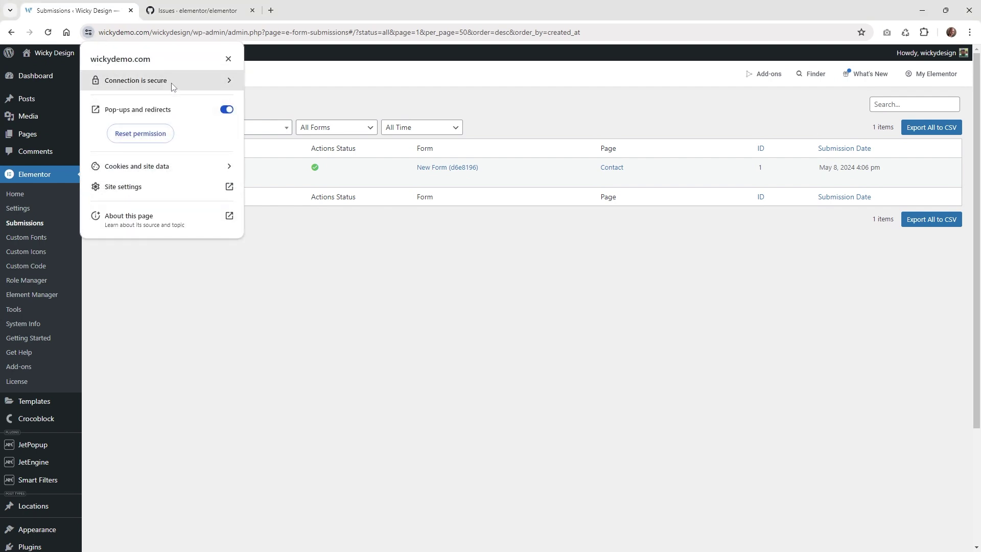
left_click(128, 86)
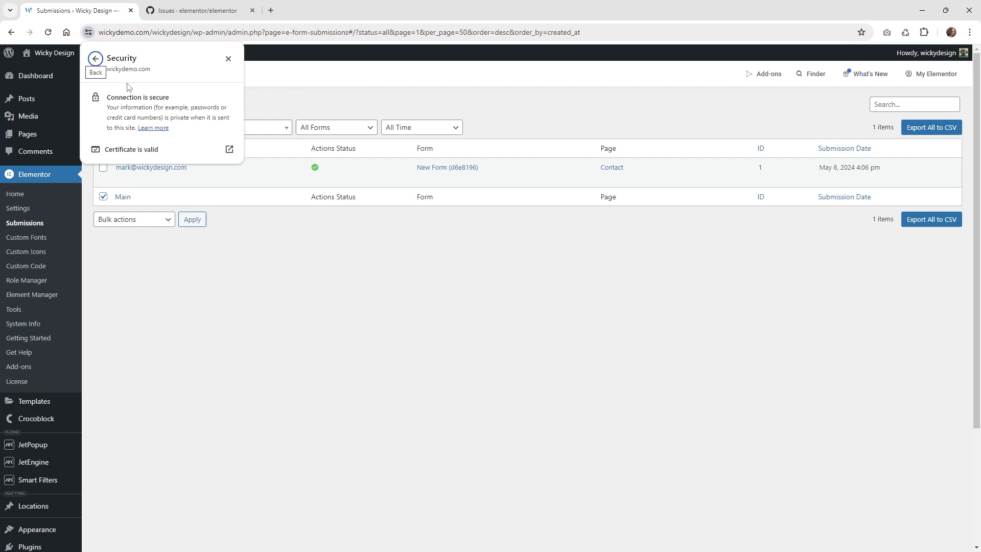
left_click(152, 154)
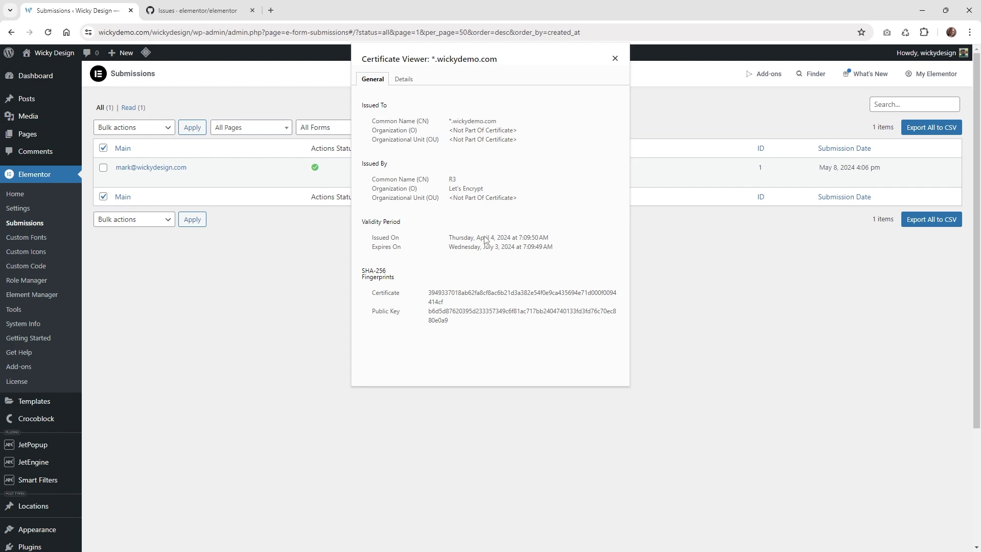
left_click_drag(484, 238, 512, 247)
left_click(525, 251)
left_click_drag(543, 248, 462, 248)
left_click_drag(565, 247, 451, 249)
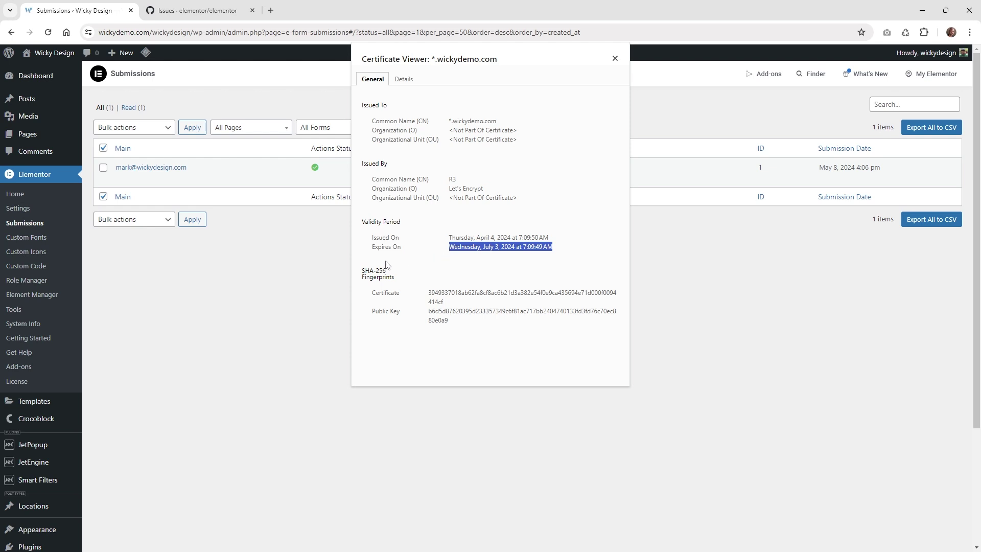
left_click(311, 293)
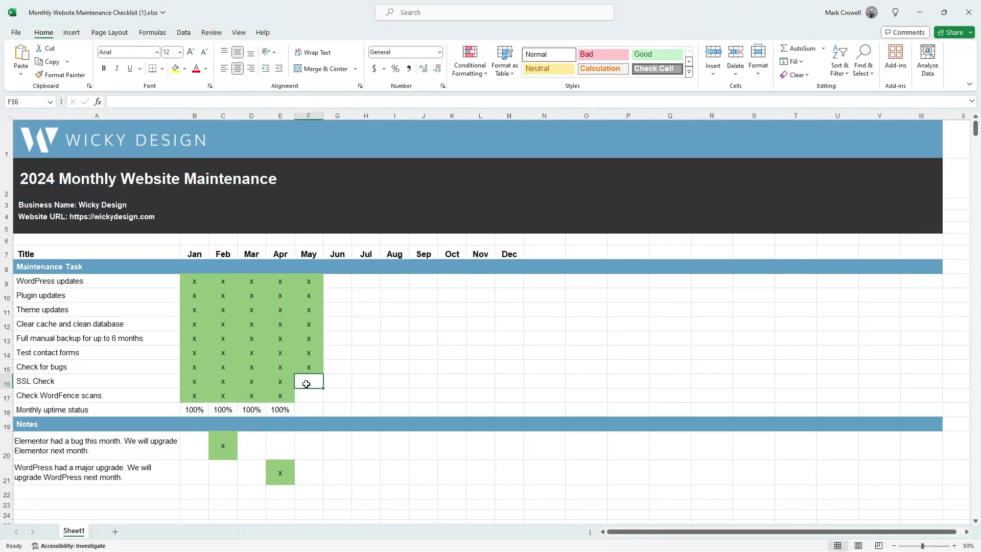
- Enter x in cell F16 for May's SSL Check
type("x")
left_click(370, 396)
left_click(317, 382)
left_click(344, 383)
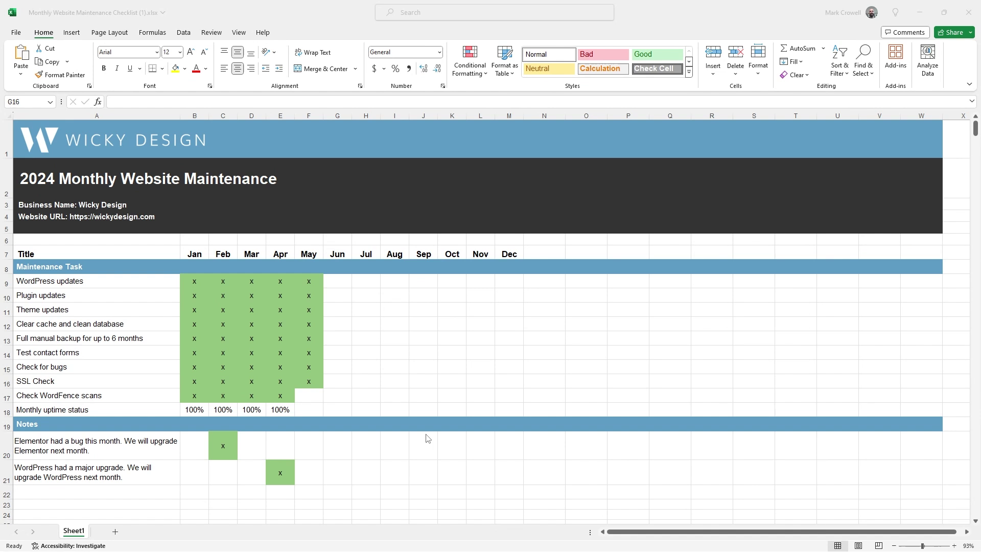
- Close the certificate viewer in the browser
left_click(923, 11)
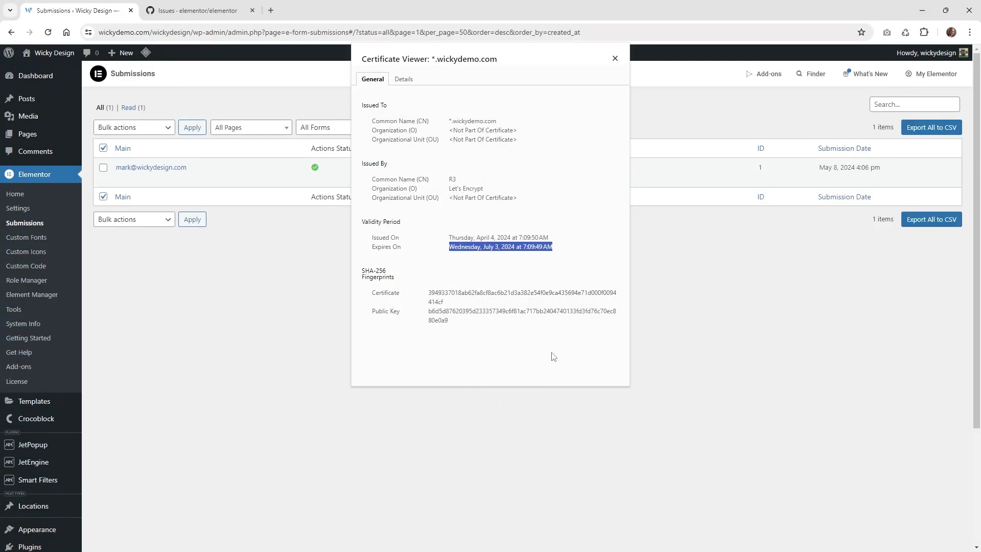
left_click(616, 61)
scroll(55, 471, "down", 3)
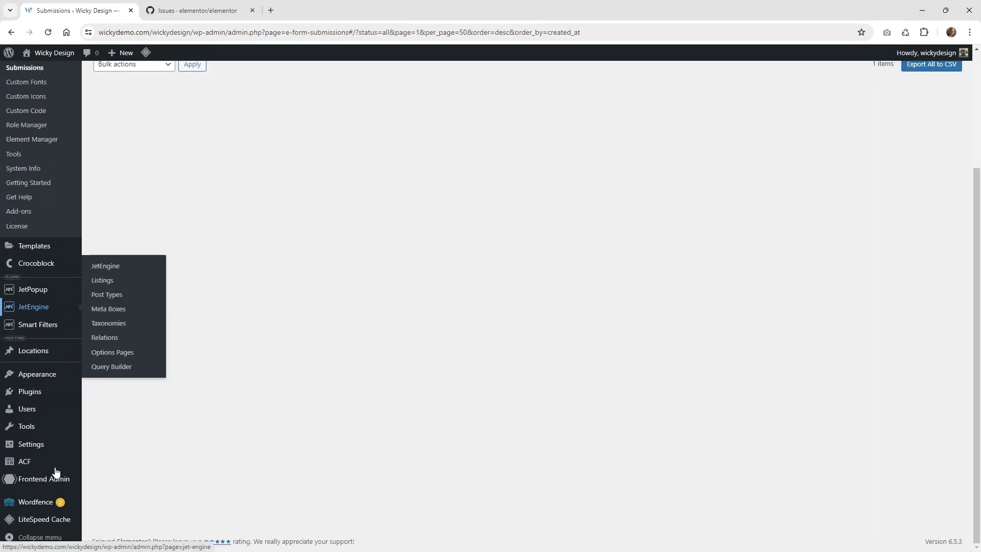
- Review Wordfence Scan's 4 results: three plugin upgrades and one skipped path
mouse_move(45, 510)
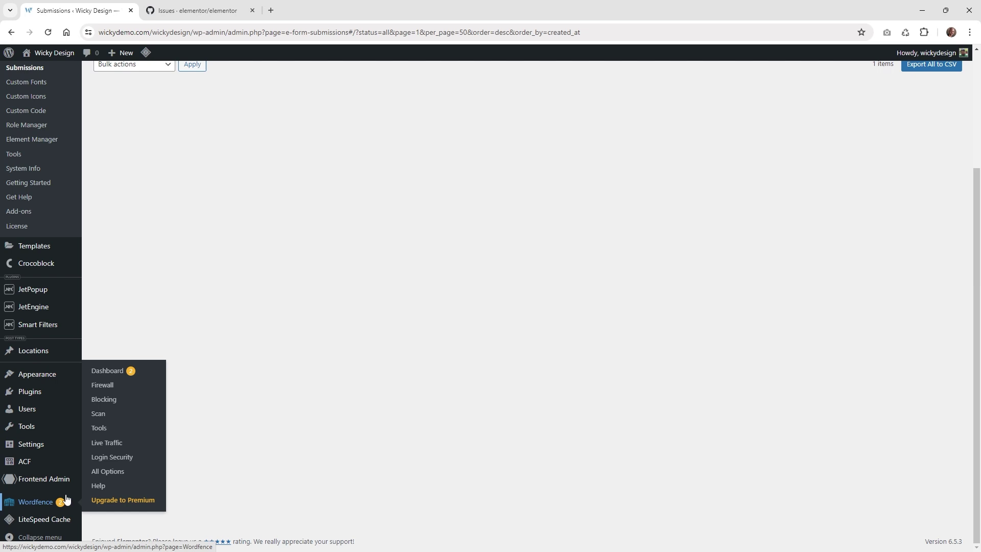
left_click(120, 418)
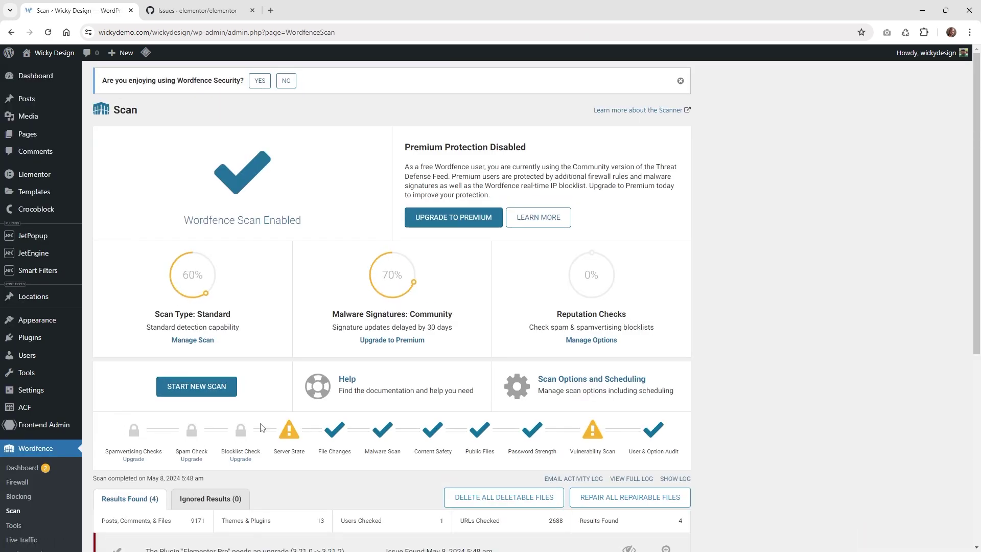
scroll(342, 426, "down", 3)
scroll(342, 426, "down", 2)
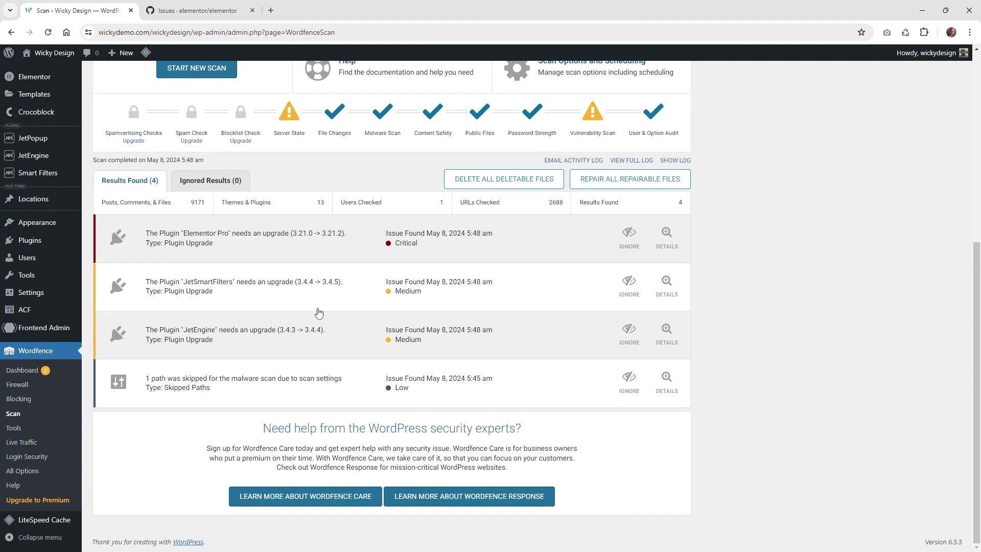
scroll(324, 312, "up", 2)
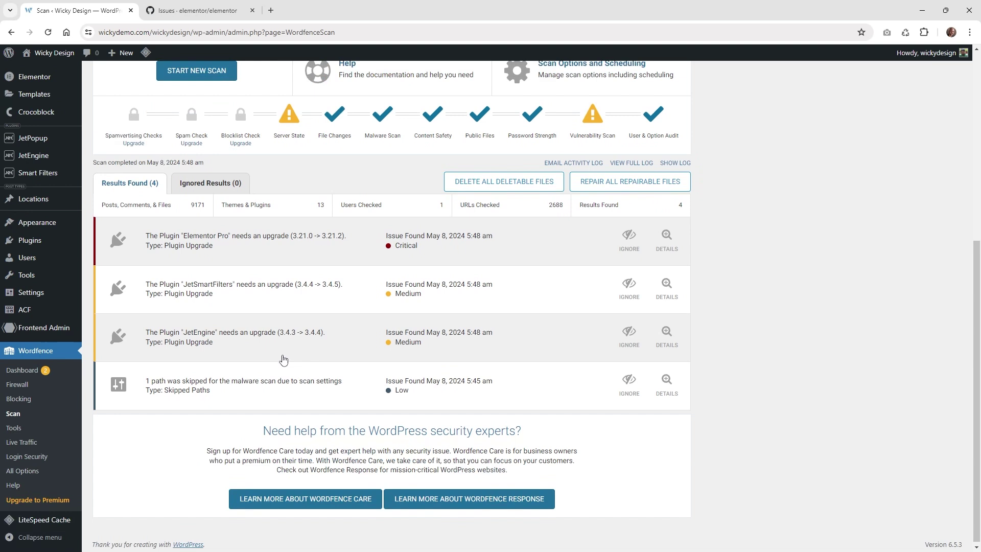
scroll(284, 360, "down", 2)
scroll(395, 301, "up", 2)
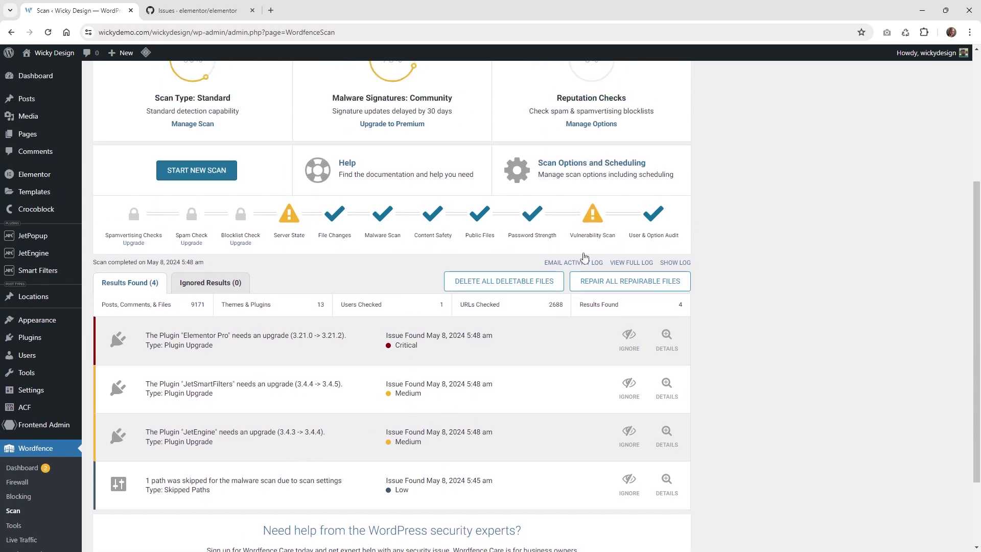
scroll(347, 358, "down", 1)
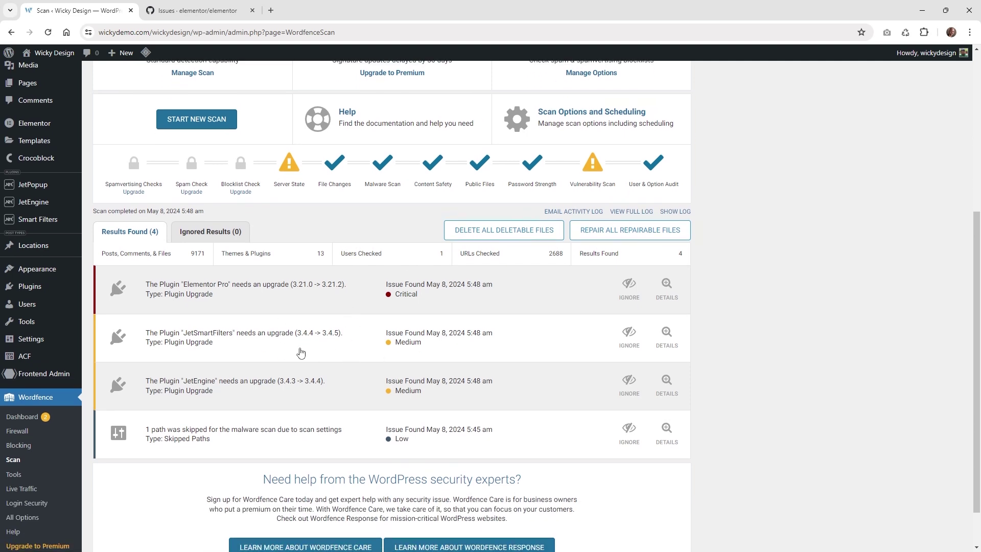
scroll(322, 318, "up", 3)
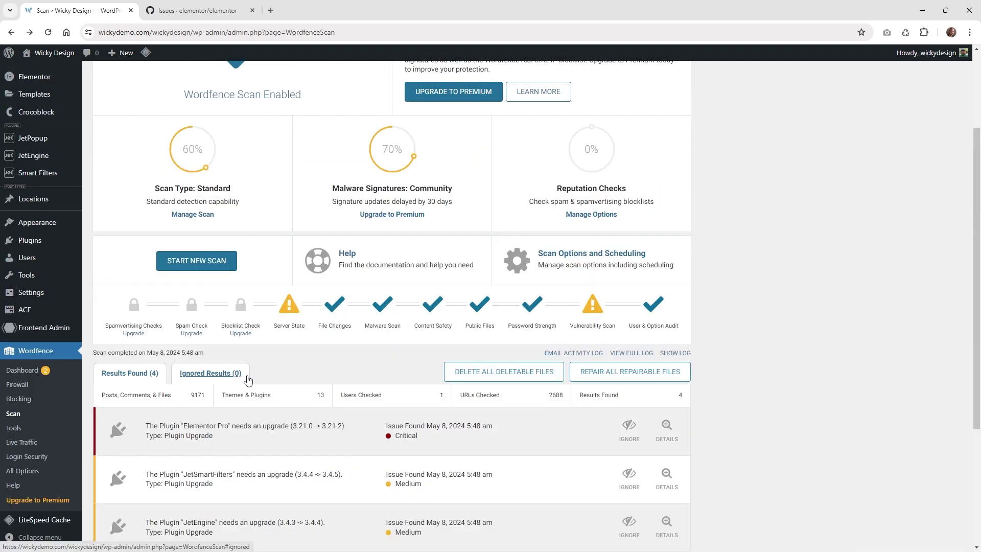
scroll(265, 327, "down", 1)
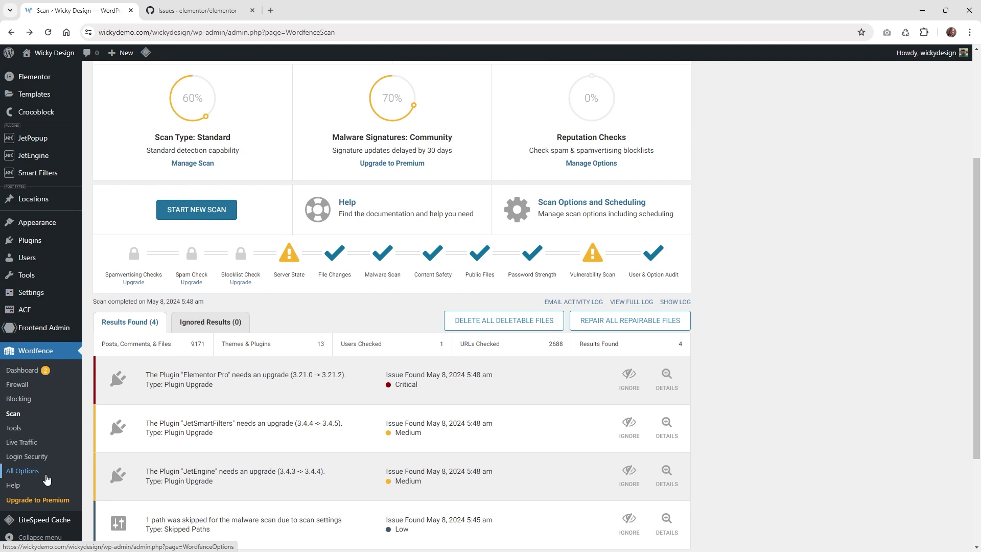
scroll(307, 378, "up", 2)
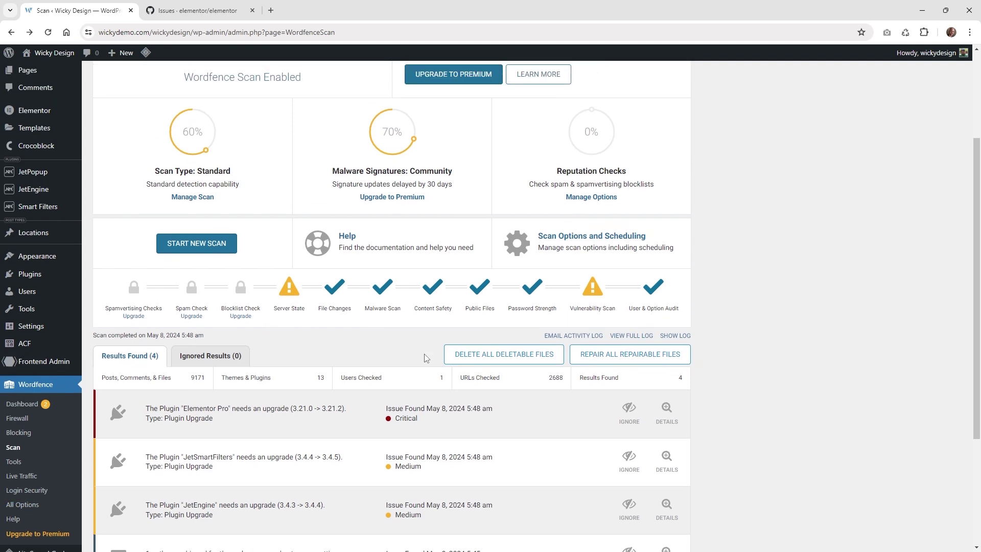
scroll(358, 251, "up", 2)
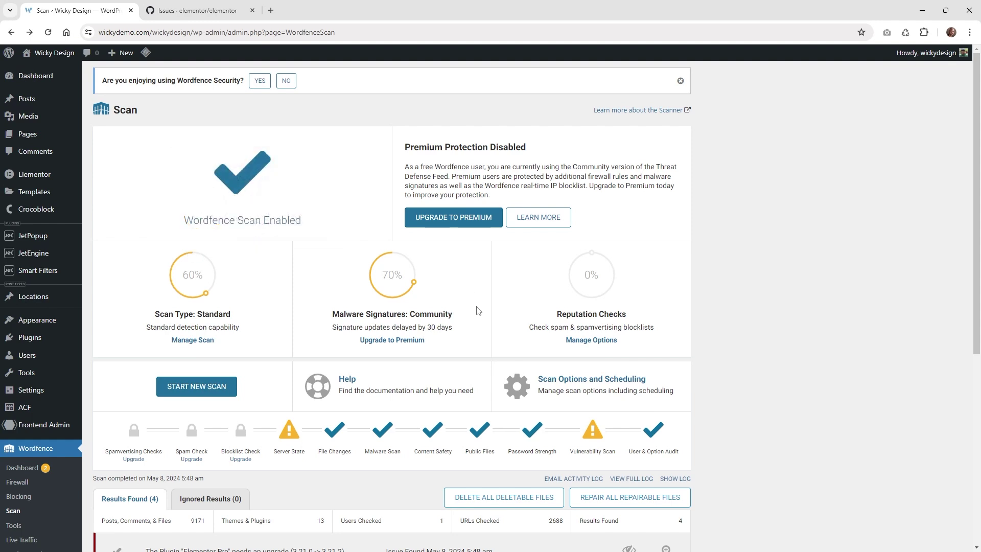
- Enter x in cell F17 for May's Check WordFence scans task
key("alt+Tab")
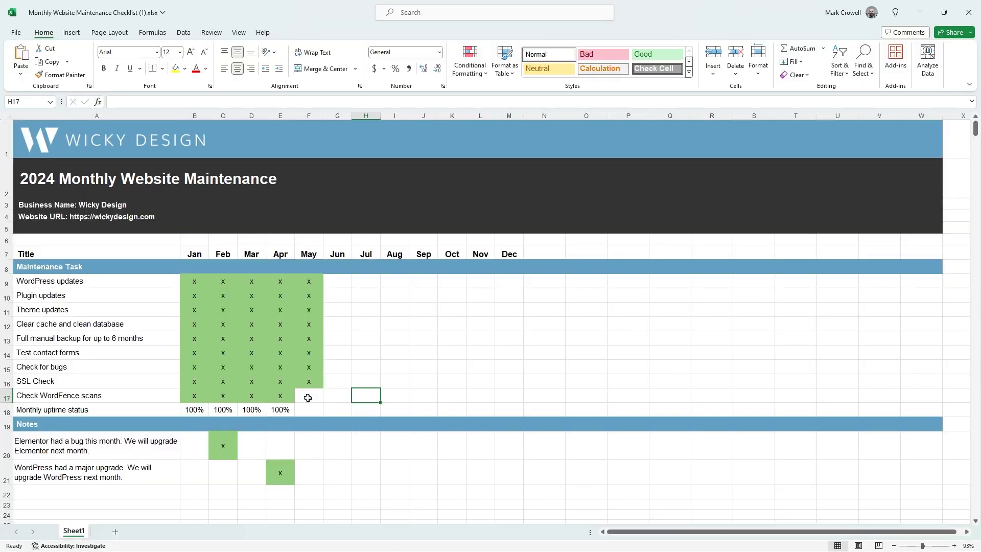
left_click(308, 398)
type("x")
left_click(397, 393)
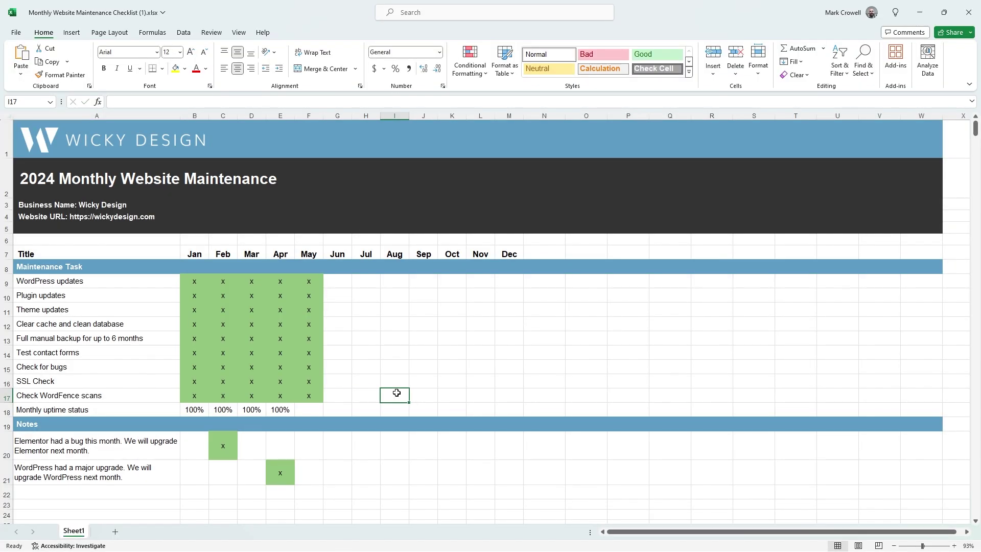
left_click(314, 409)
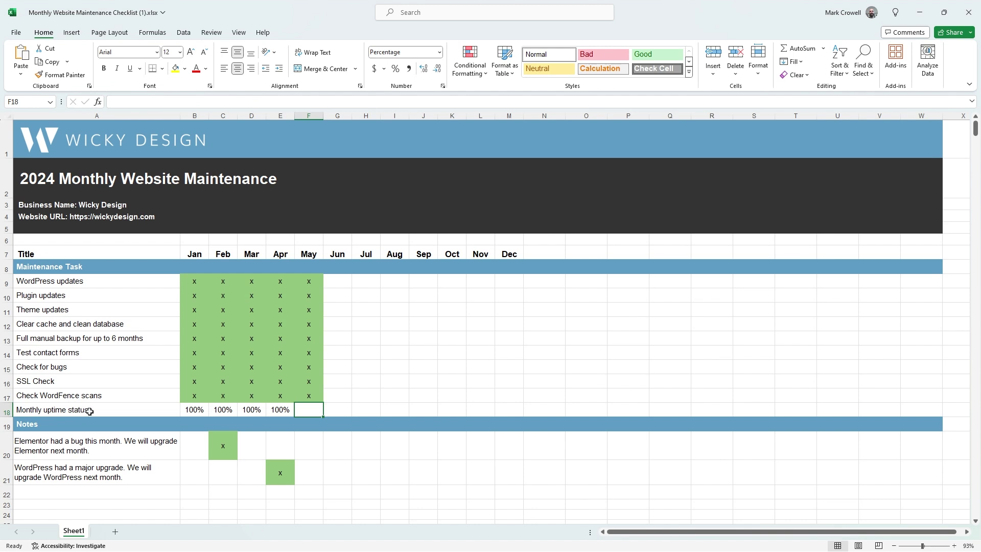
- Minimize Excel and highlight '50 monitors' in the Free plan on UptimeRobot's pricing page
left_click(919, 12)
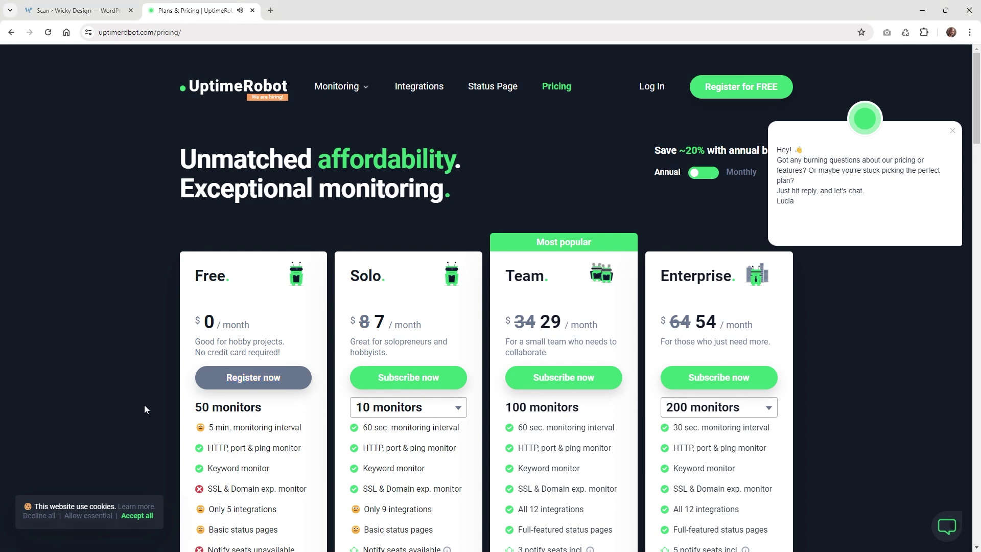
scroll(257, 374, "down", 1)
left_click_drag(269, 362, 187, 357)
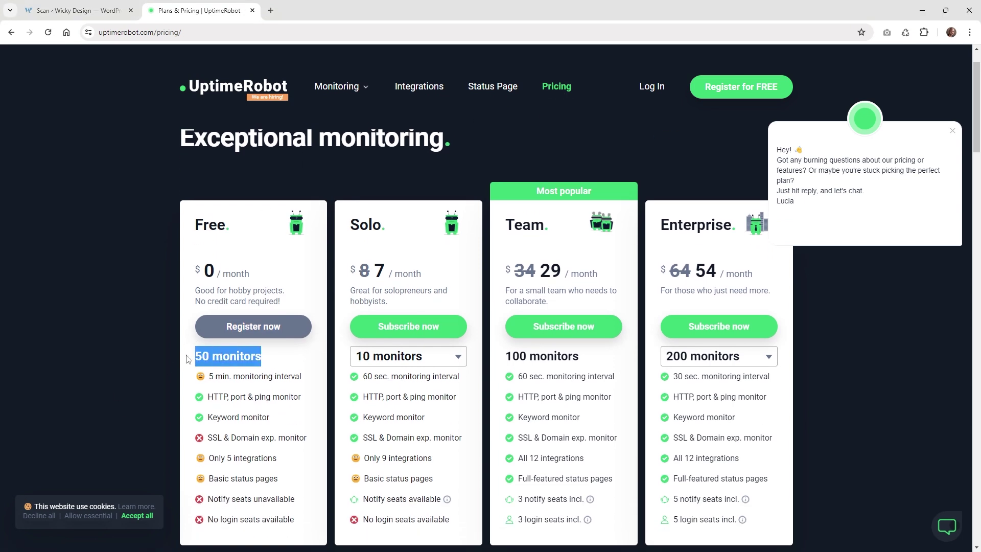
left_click(276, 356)
left_click_drag(299, 365, 197, 356)
scroll(242, 390, "down", 1)
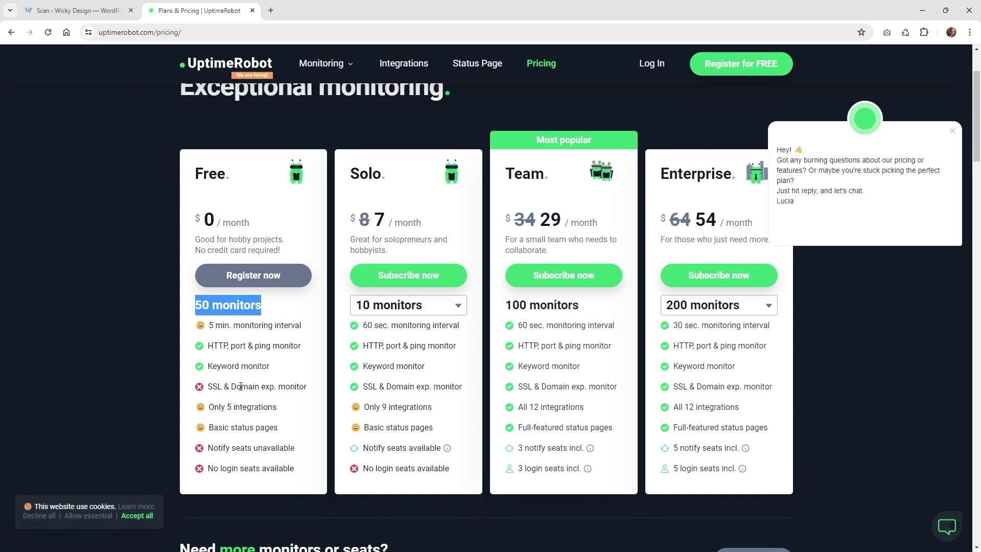
scroll(167, 354, "up", 2)
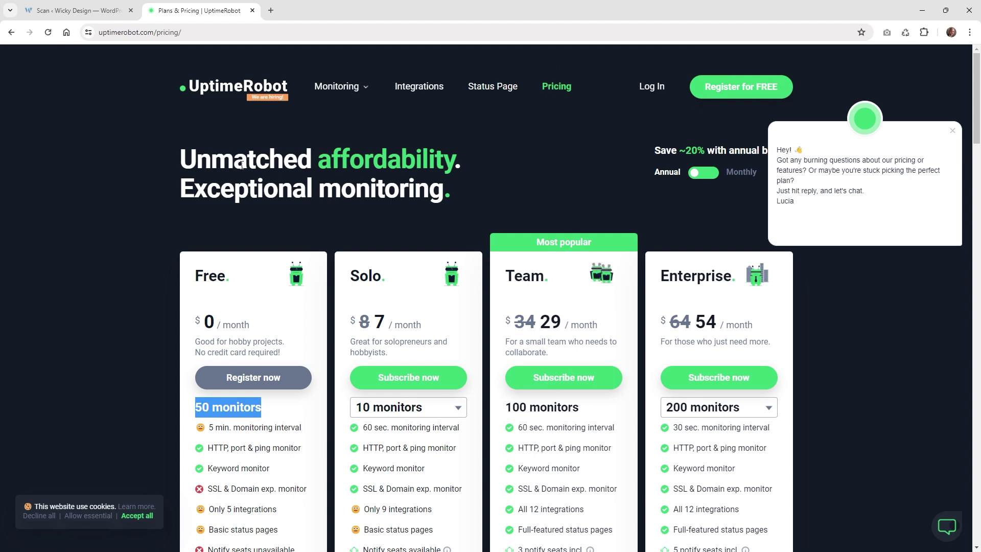
- Back in the checklist, enter 100% in cell F18 as May's monthly uptime
key("alt+Tab")
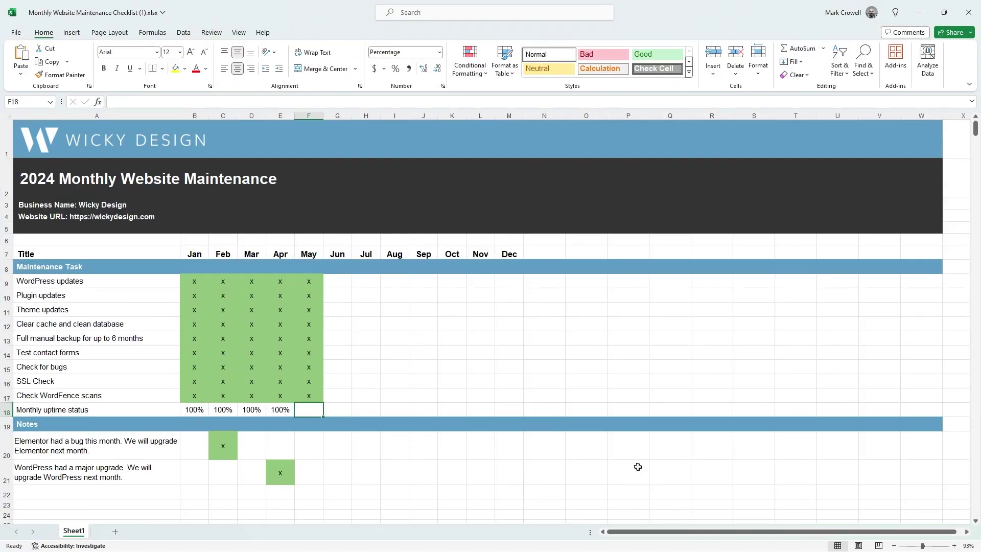
double_click(303, 410)
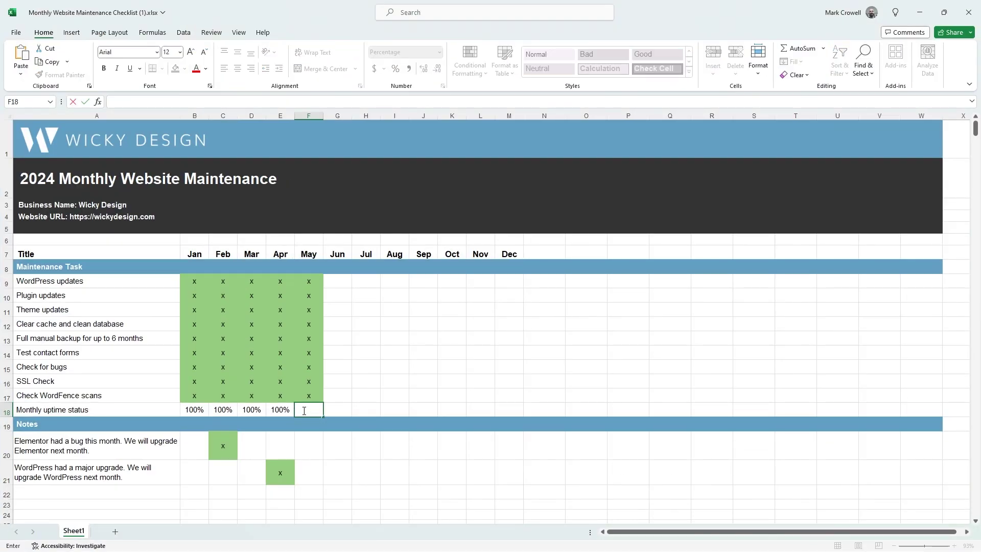
type("100%")
left_click(446, 371)
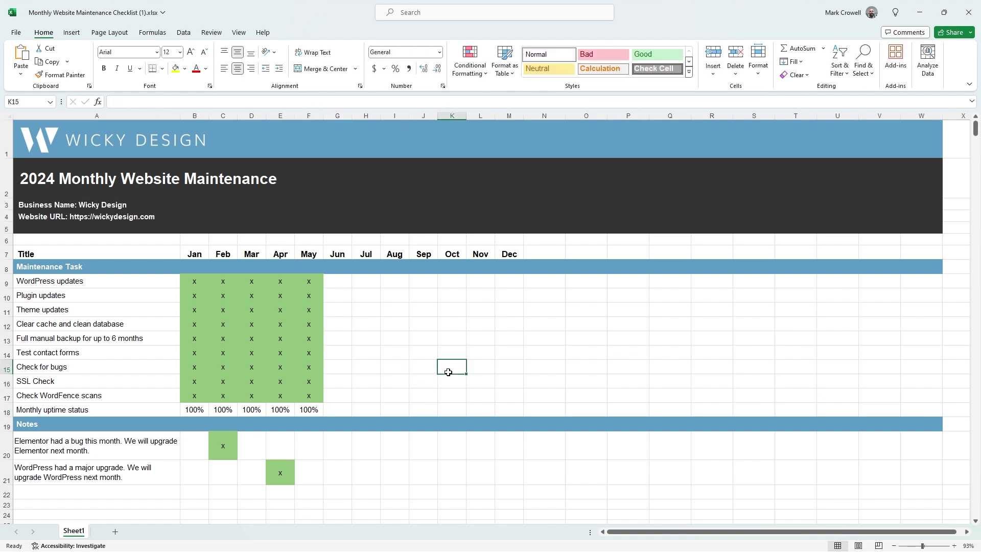
left_click(312, 410)
left_click(370, 395)
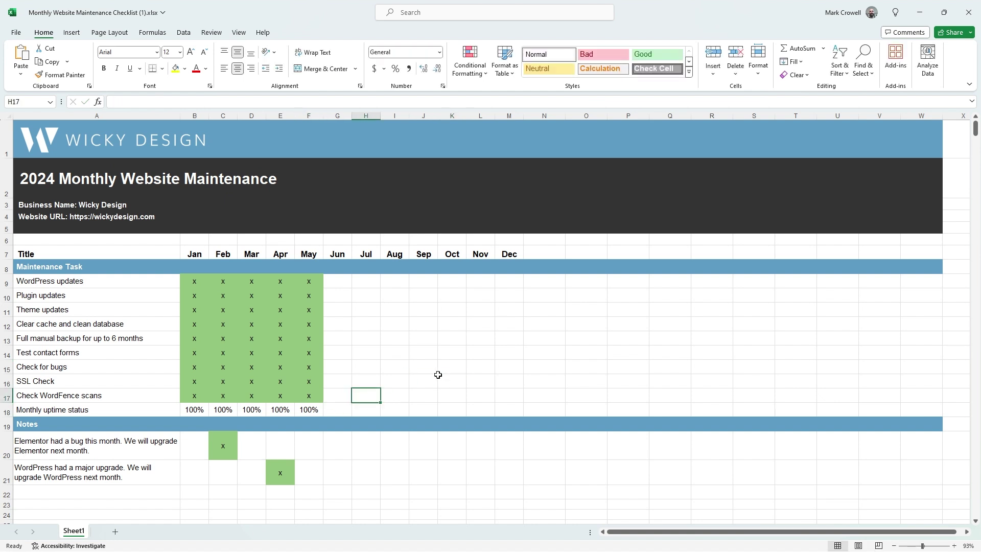
- Review the January through May uptime values across row 18
left_click(196, 408)
left_click(220, 413)
left_click(255, 410)
left_click(283, 410)
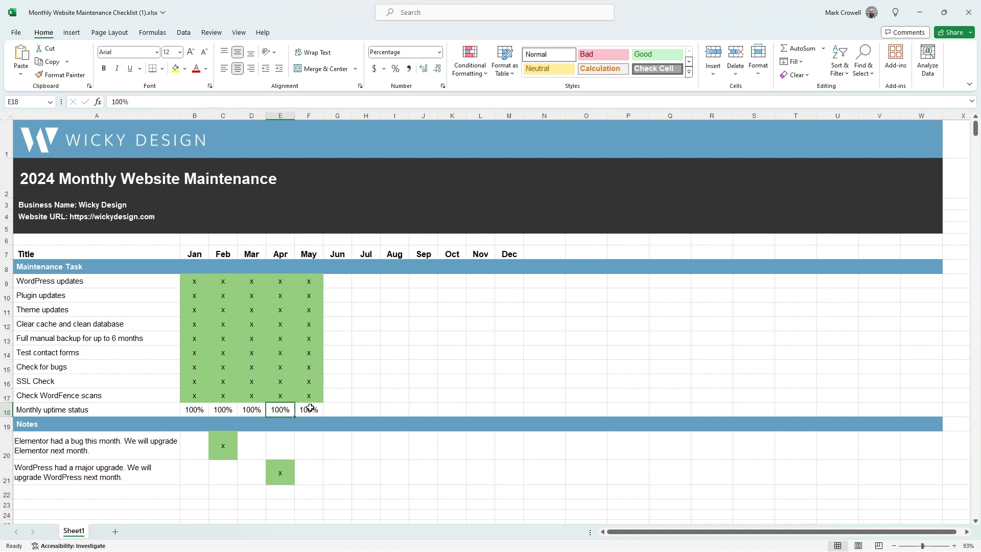
left_click(310, 409)
left_click(339, 409)
left_click(407, 409)
left_click(515, 407)
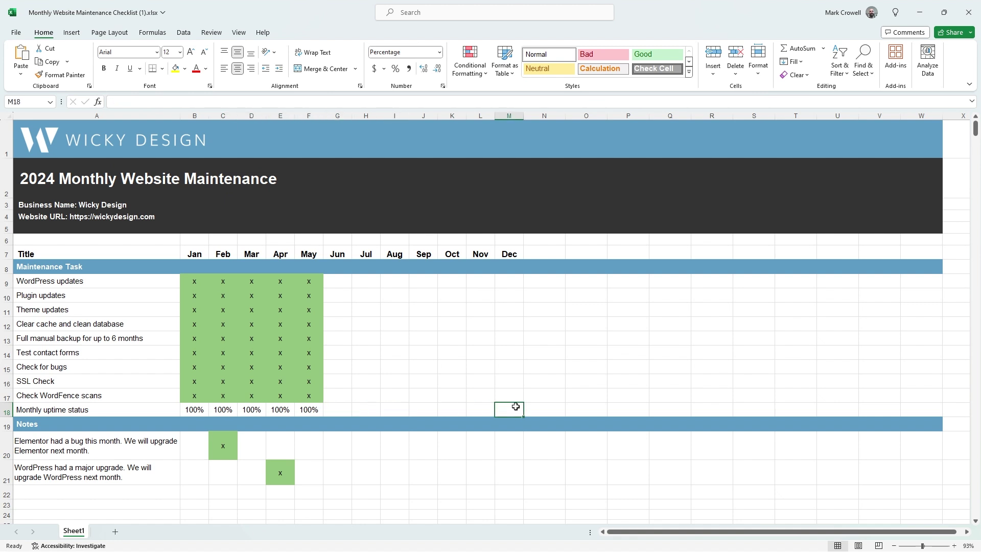